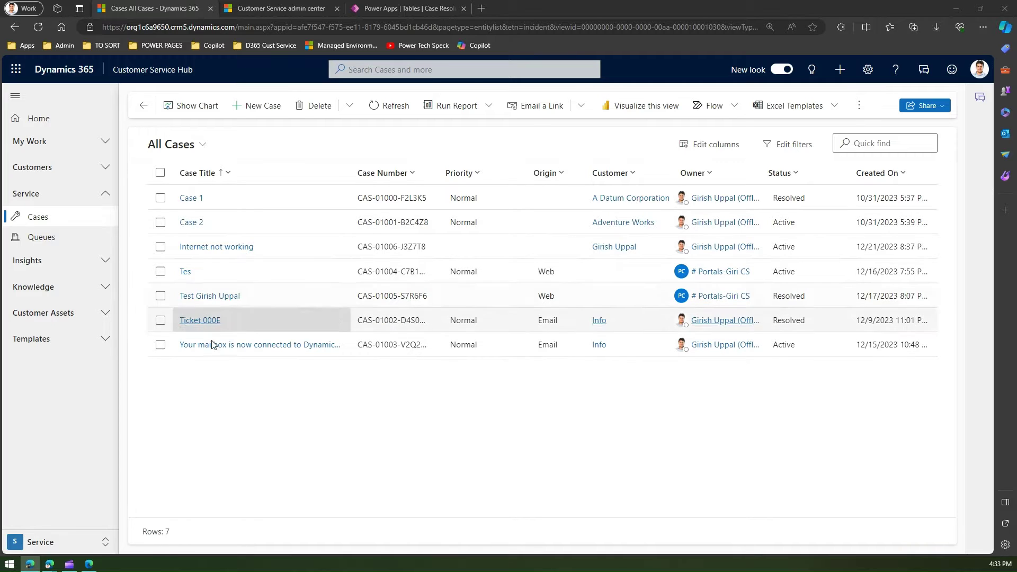
- Resolve the Tes case with resolution type Problem Solved and a resolution text naming the agent who solved the problem
left_click(160, 272)
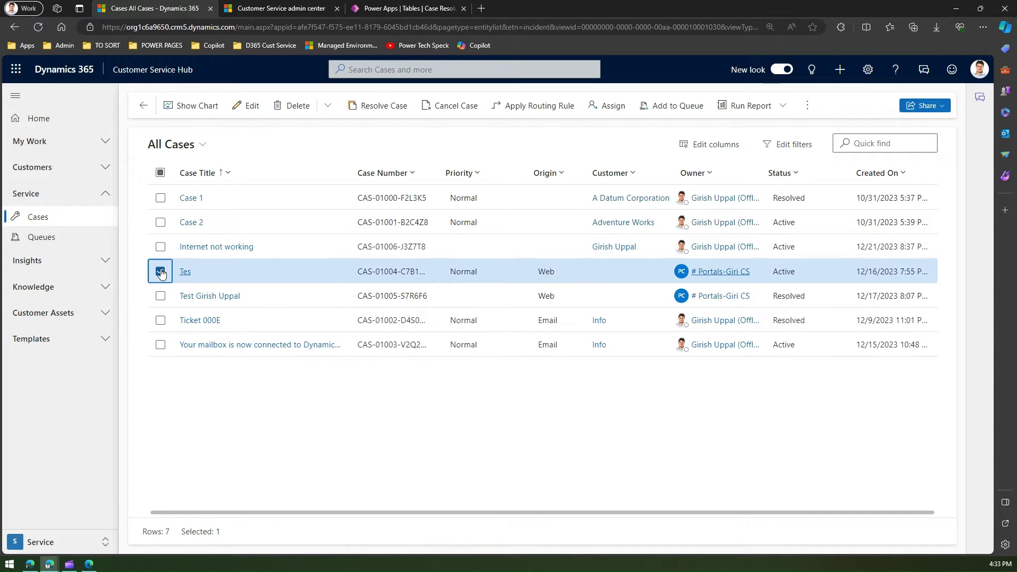
left_click(379, 106)
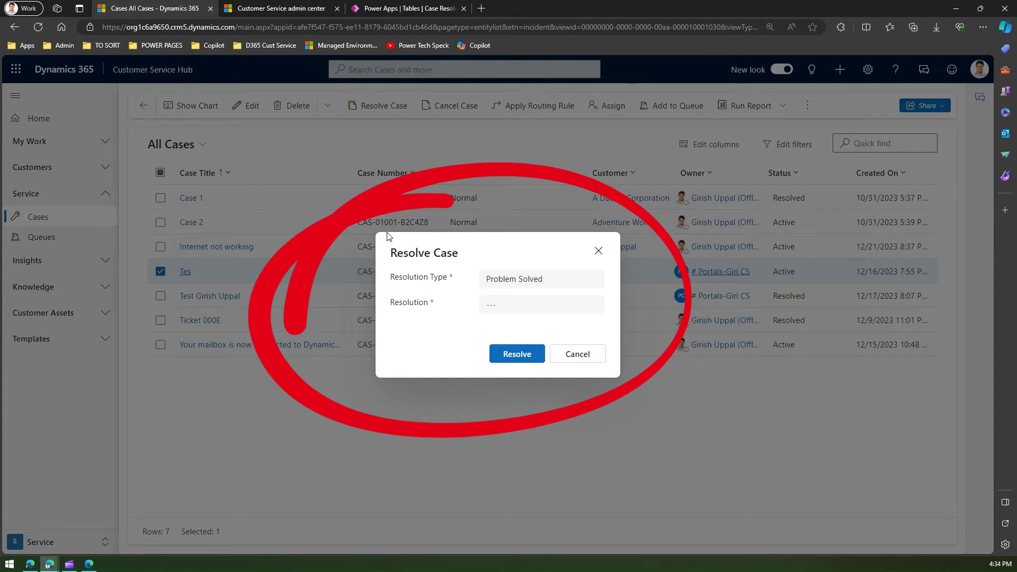
left_click(536, 281)
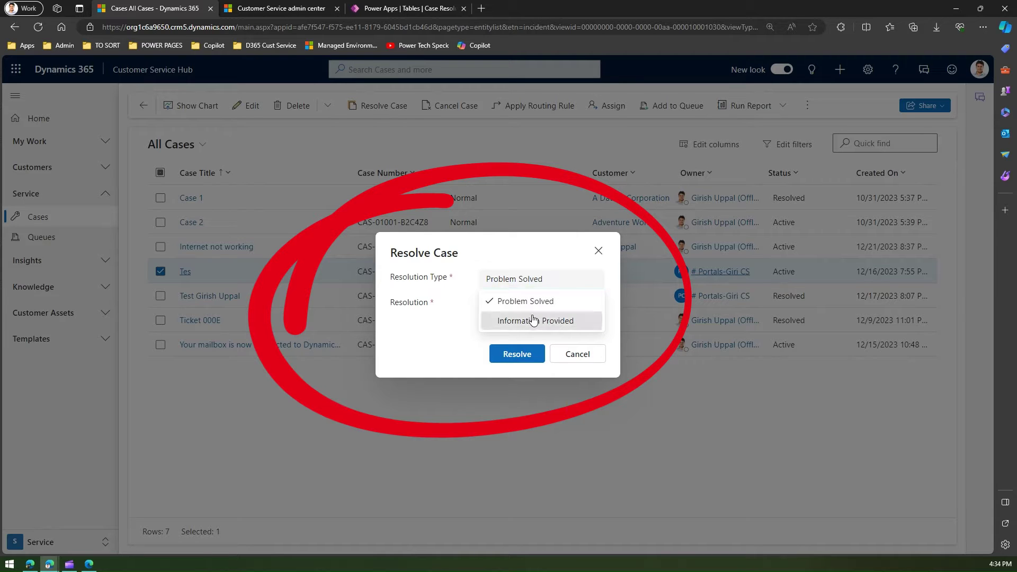
left_click(533, 321)
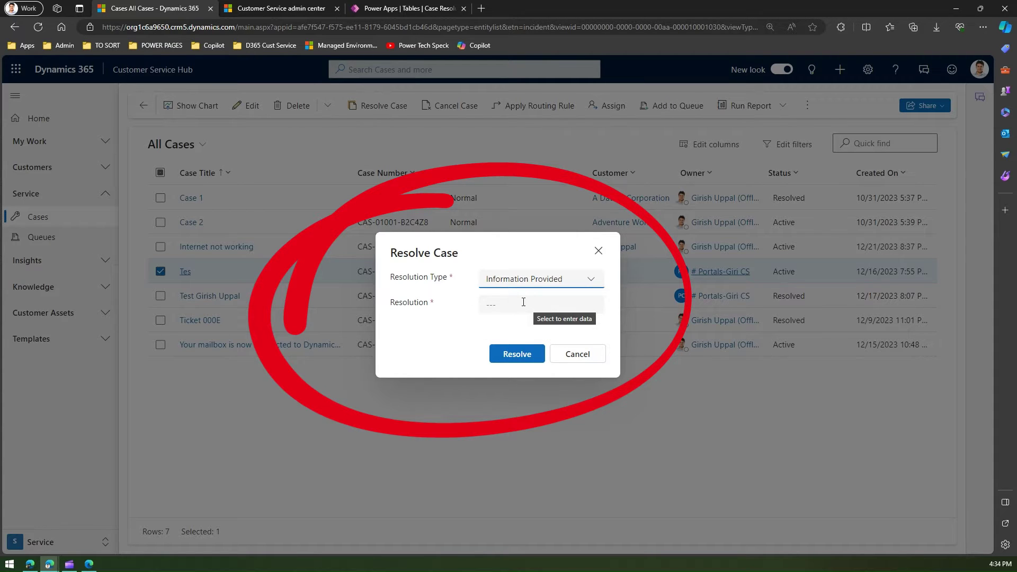
left_click(530, 283)
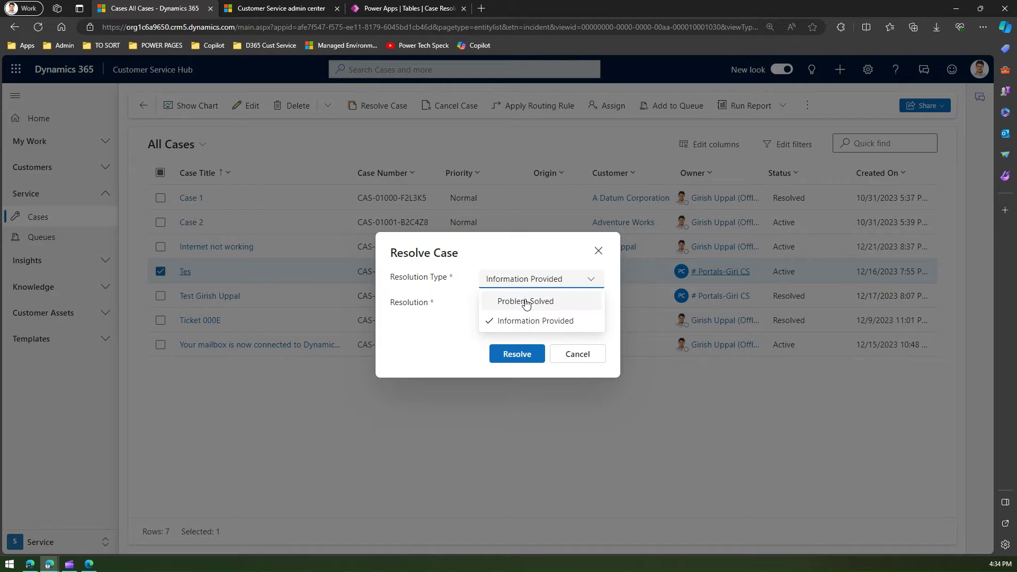
left_click(525, 301)
left_click(516, 306)
type("Gi")
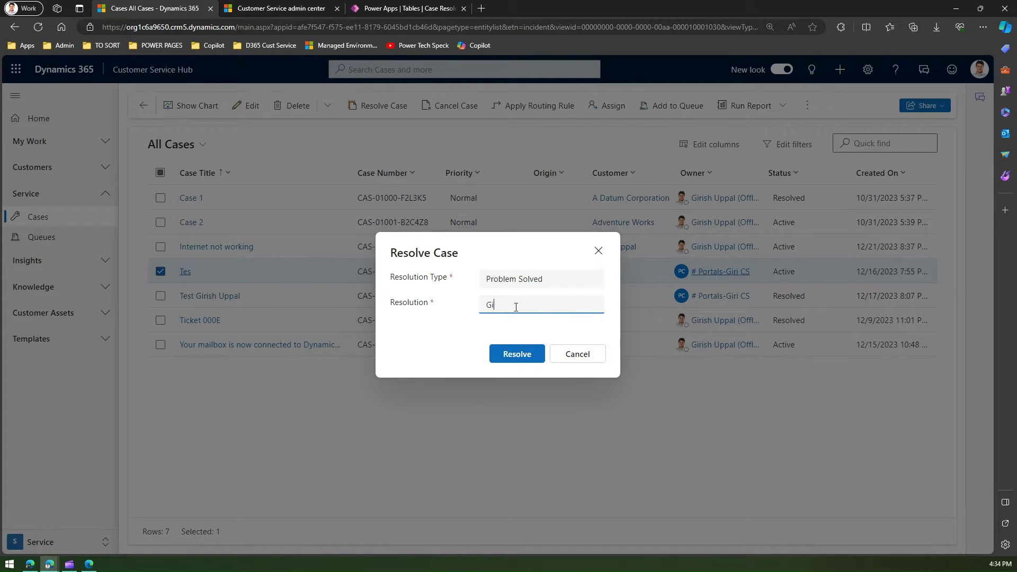
type("rish has solved the problem")
left_click(518, 357)
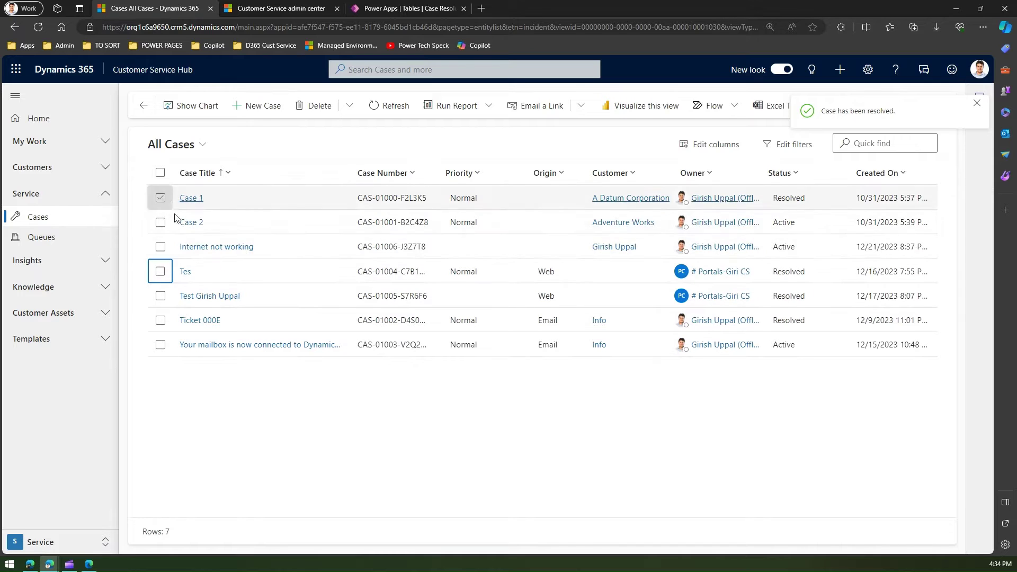
- Open the Tes case to review its resolution details, then return to the All Cases list with nothing selected
left_click(185, 273)
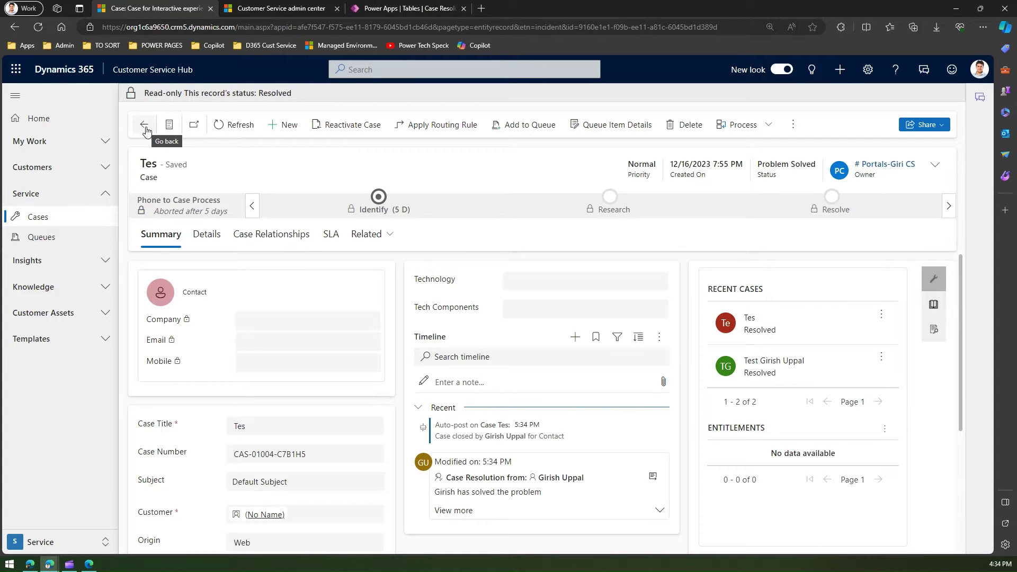
left_click(144, 127)
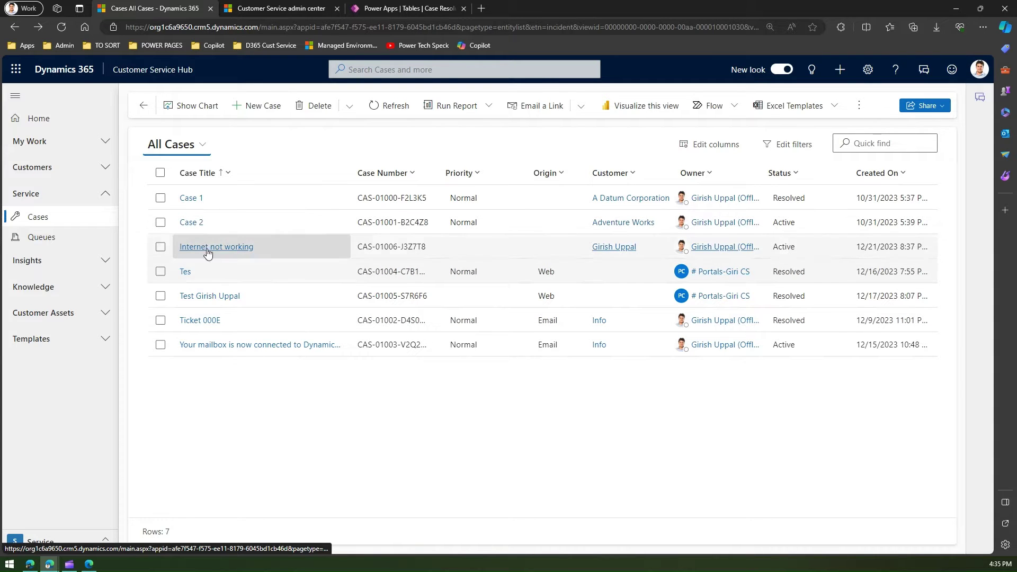
left_click(160, 272)
left_click(160, 272)
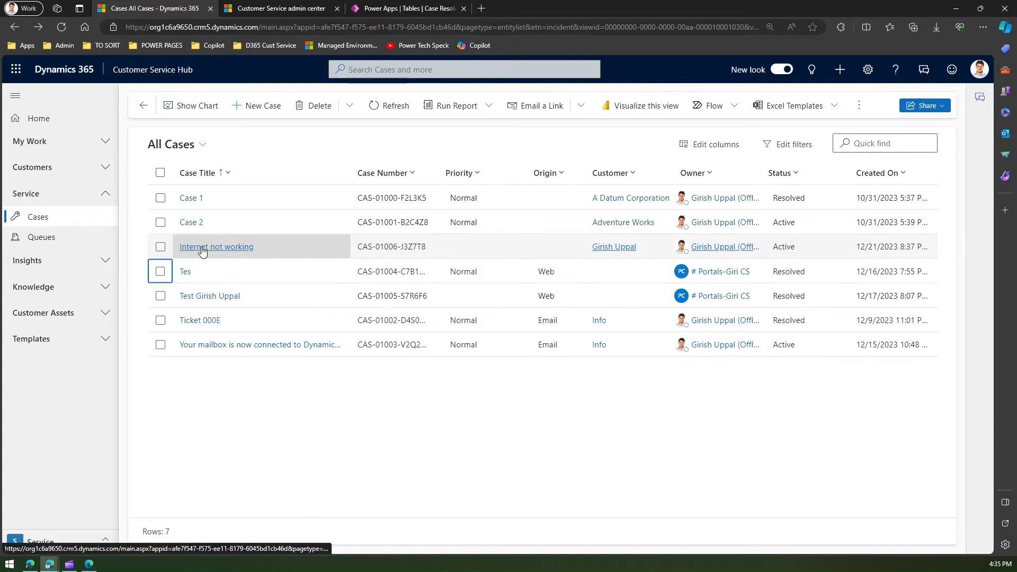
- View the Resolve Case dialog from the Internet not working record, cancel it and return to the case list
left_click(201, 247)
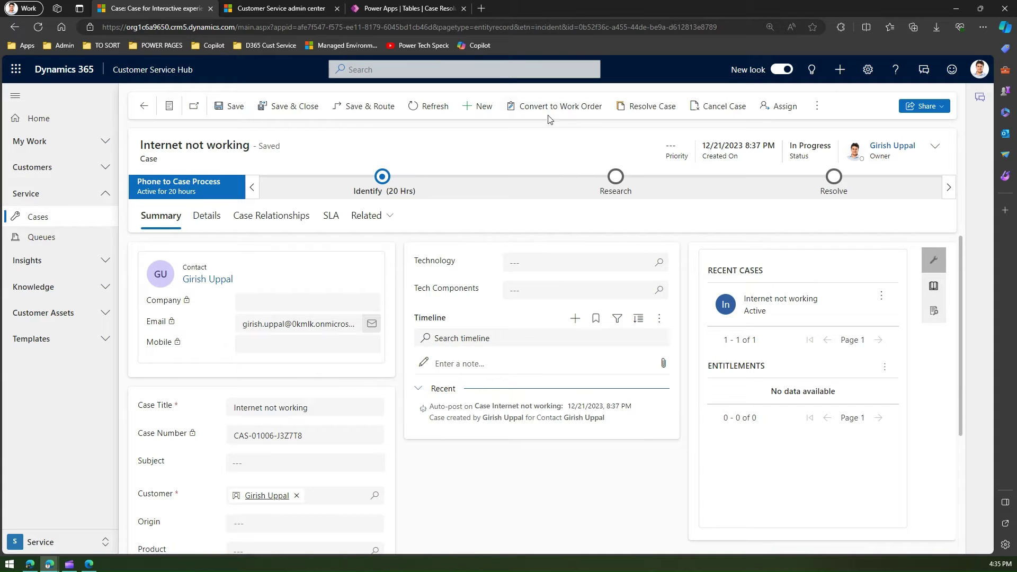
left_click(653, 106)
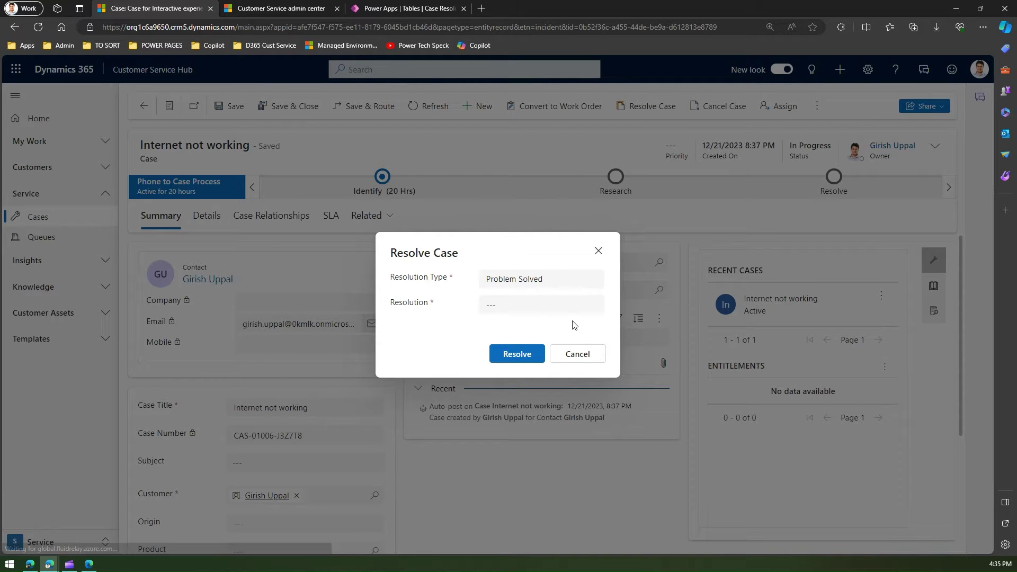
left_click(585, 358)
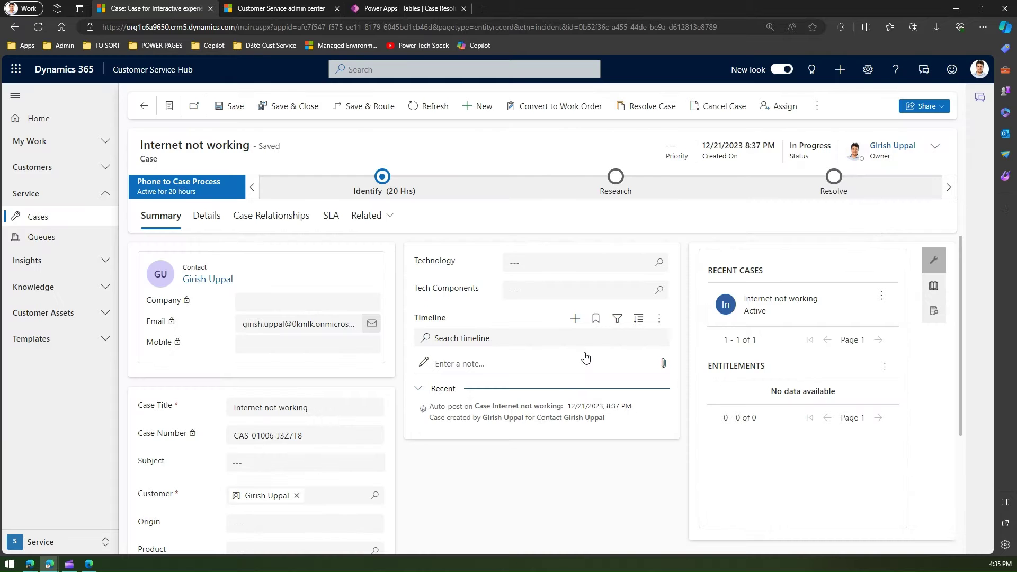
left_click(87, 220)
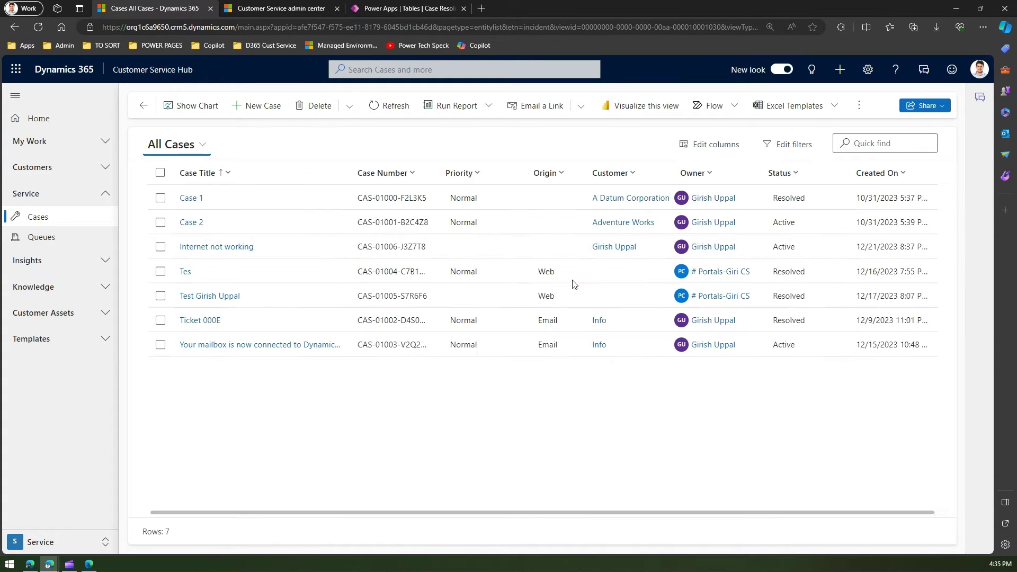
- Select the Tes and Internet not working cases together to check the available commands, then clear the selection
left_click(160, 272)
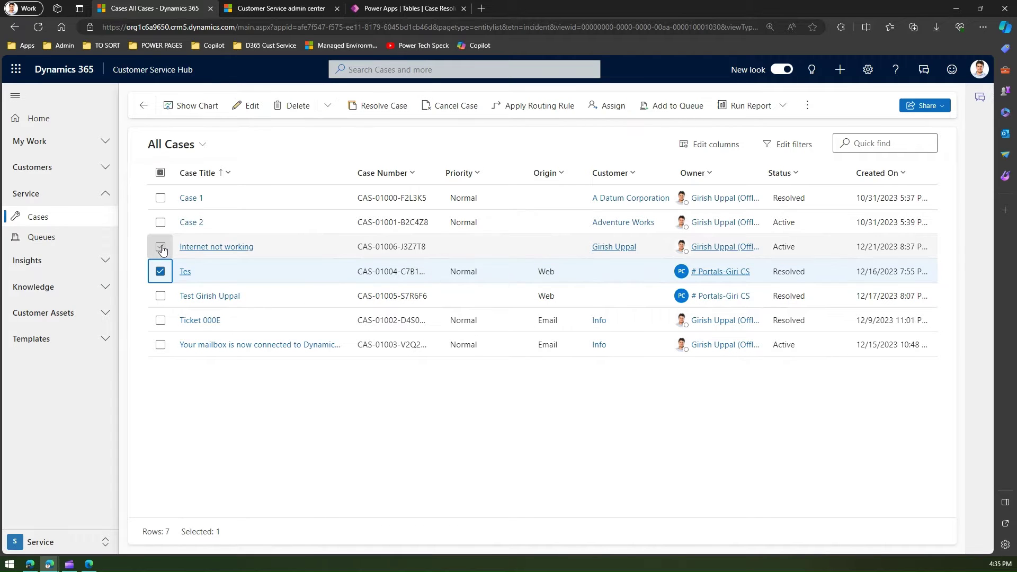
left_click(161, 247)
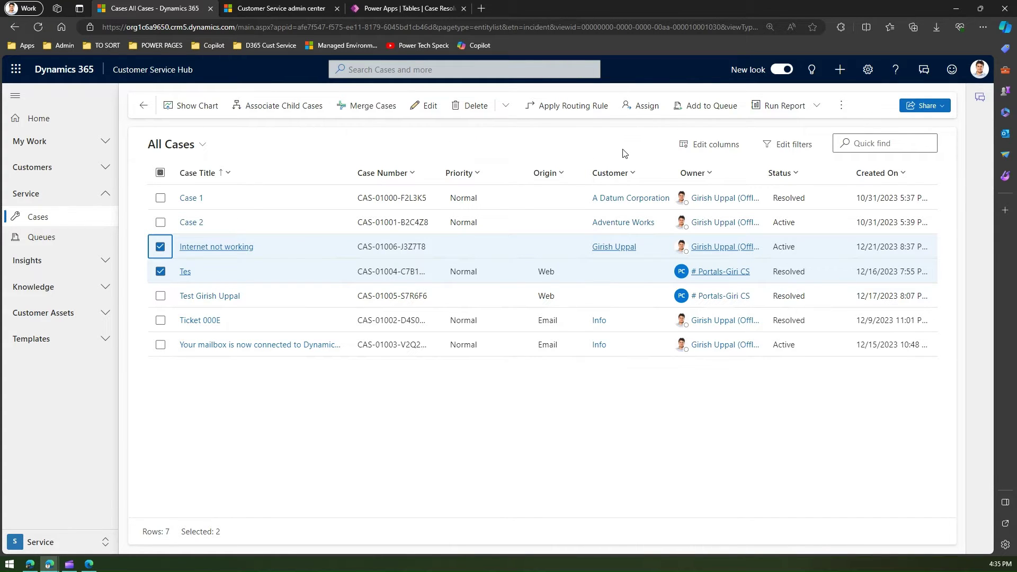
left_click(160, 248)
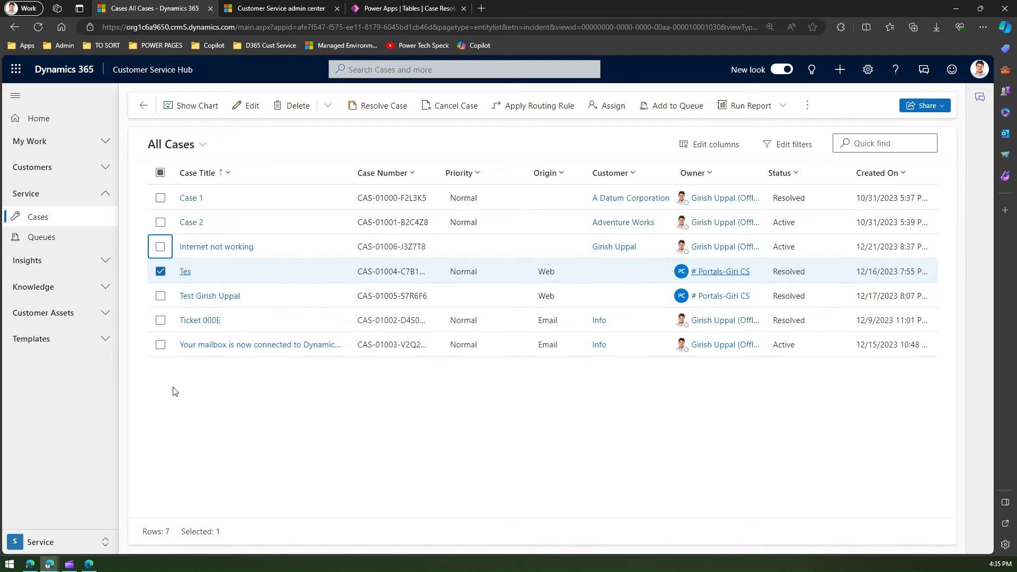
left_click(161, 271)
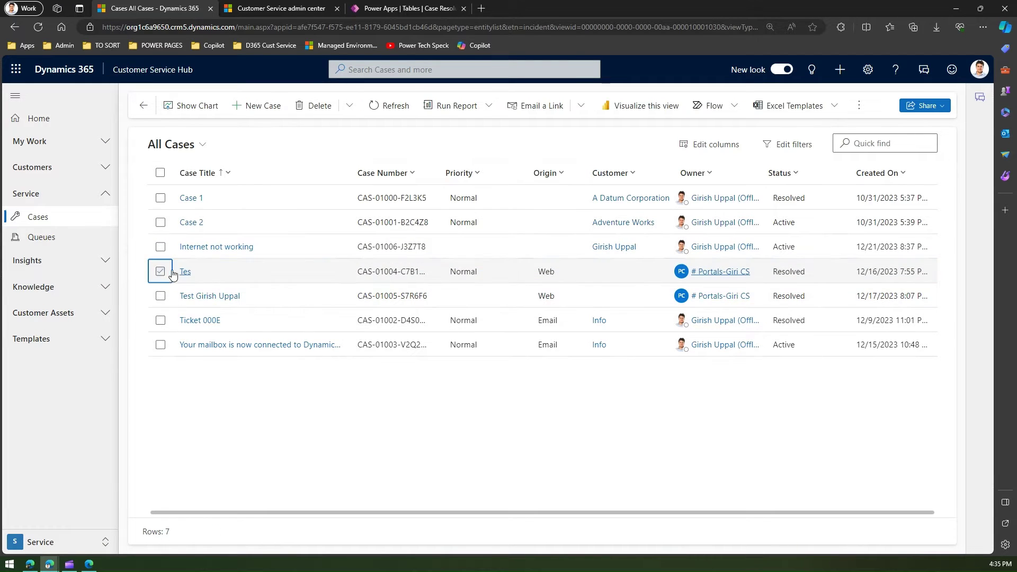
- Check the Case 1 record, try to resolve that case from the All Cases list, and clear its selection
left_click(192, 198)
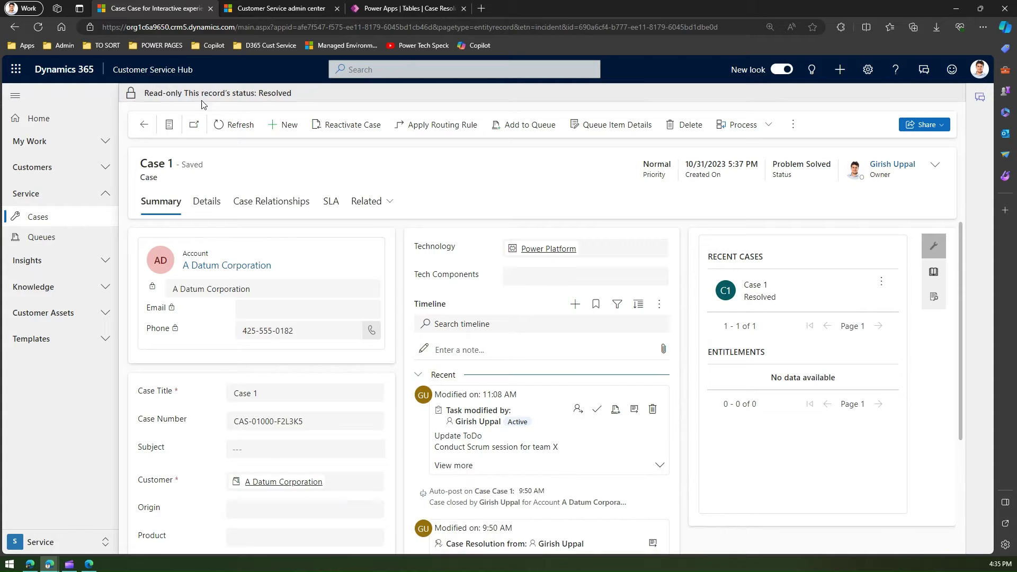
left_click(79, 218)
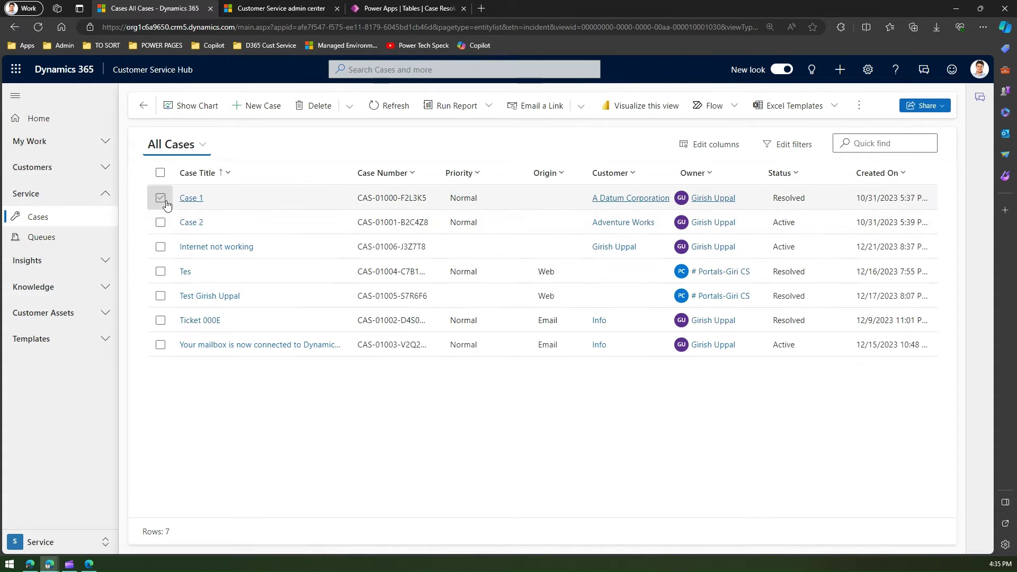
left_click(160, 199)
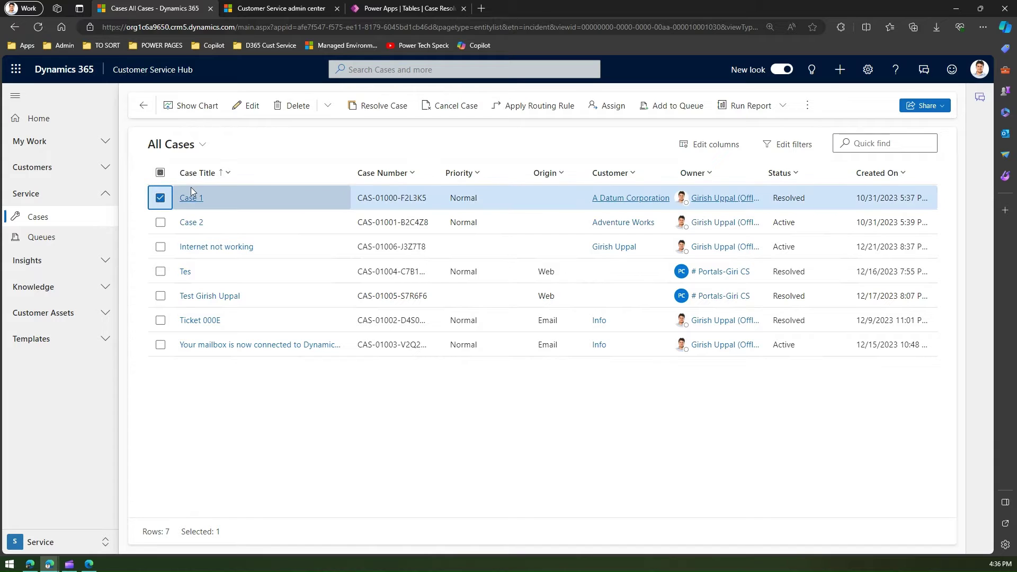
left_click(386, 106)
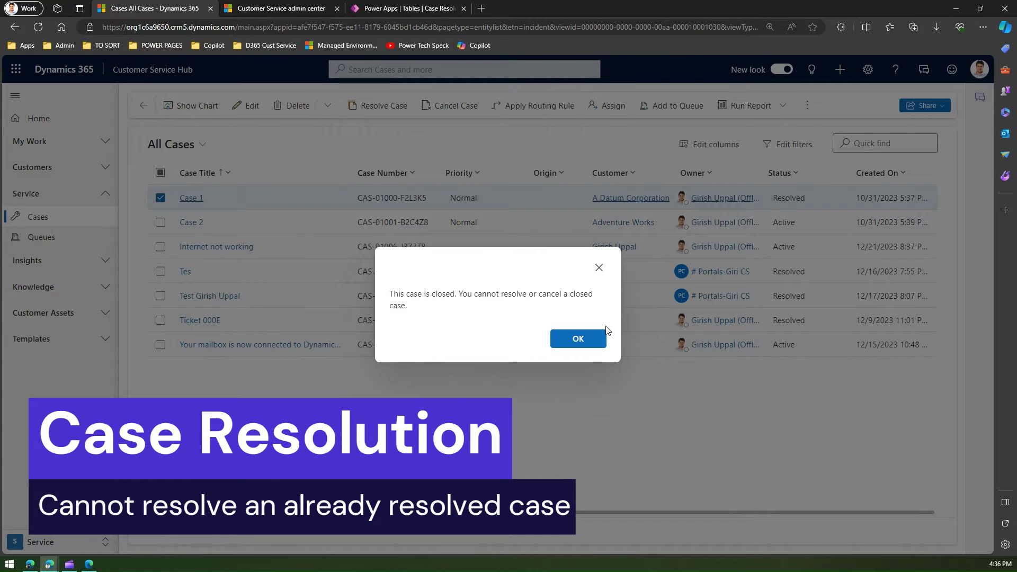
left_click(585, 341)
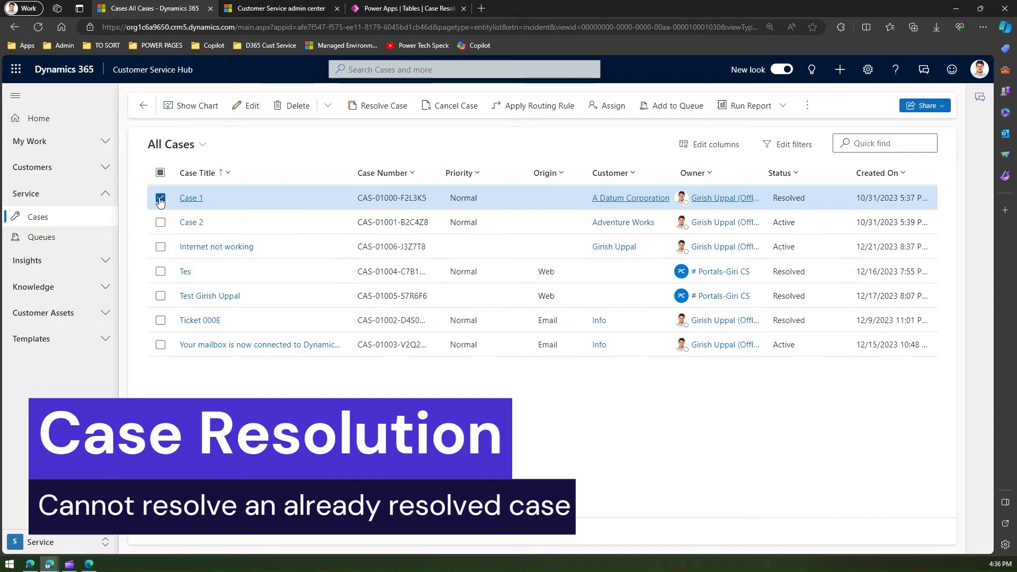
left_click(159, 200)
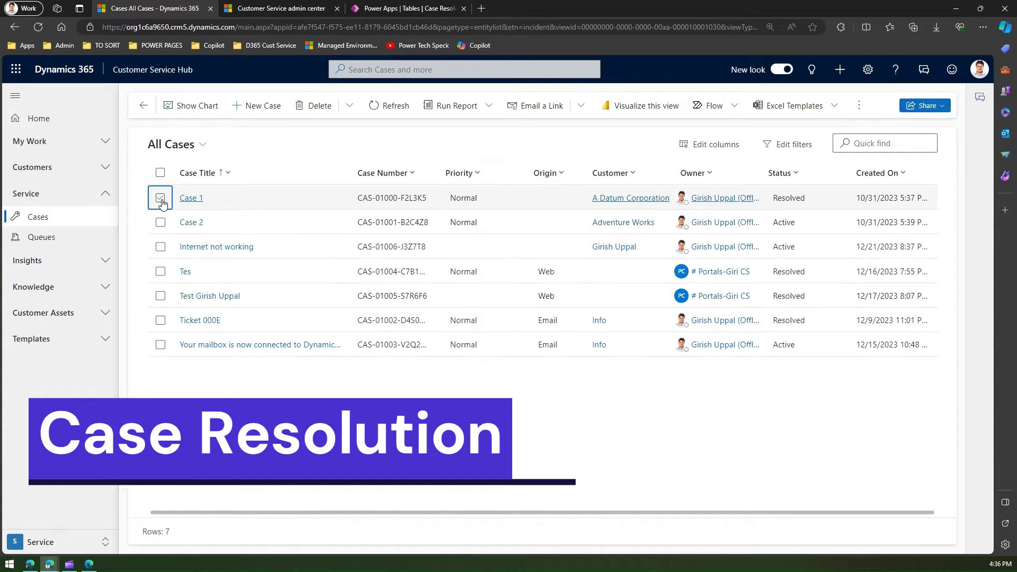
- Select the Internet not working case in the list, view its Resolve Case dialog and cancel it
left_click(160, 272)
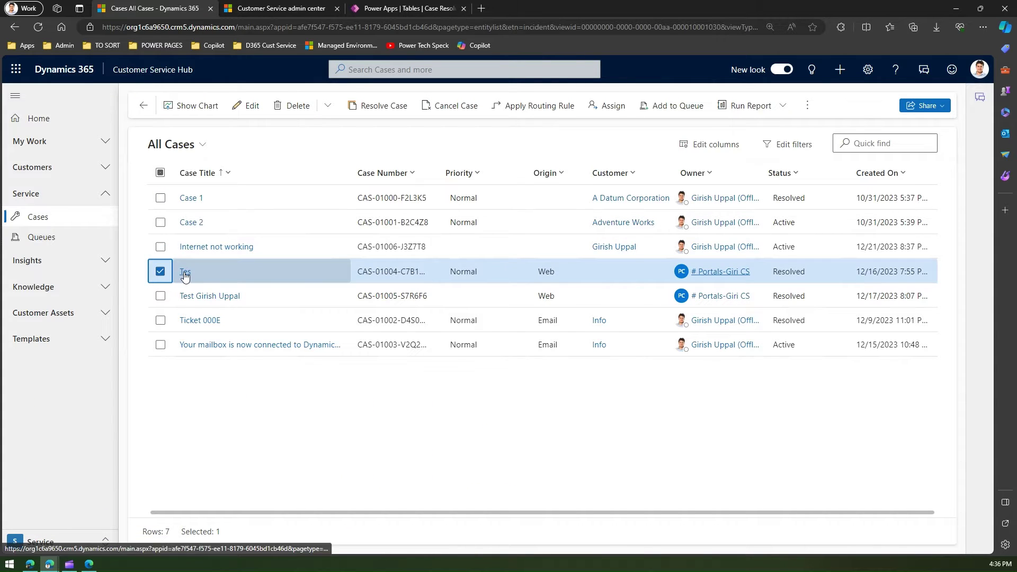
left_click(161, 247)
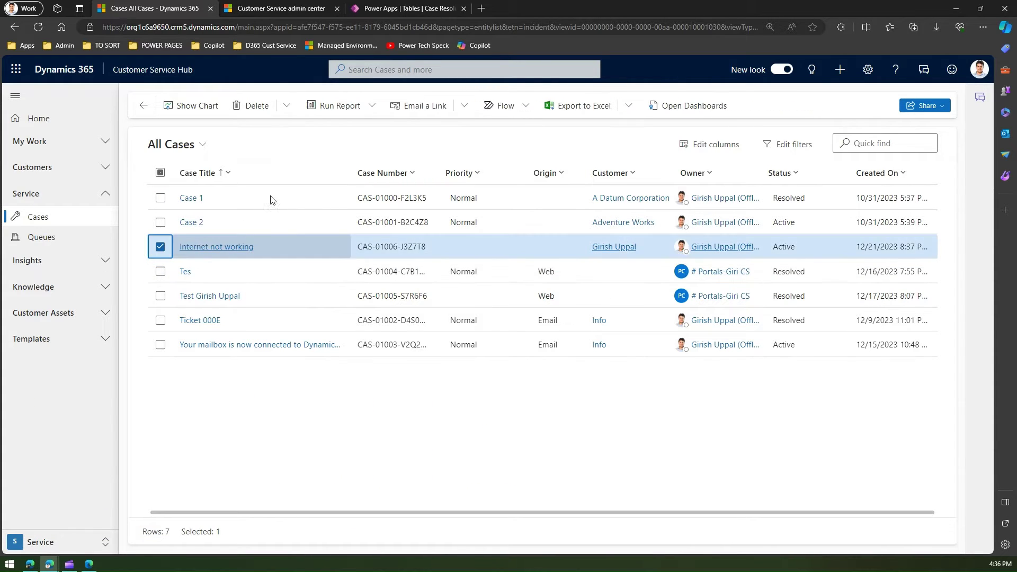
left_click(385, 105)
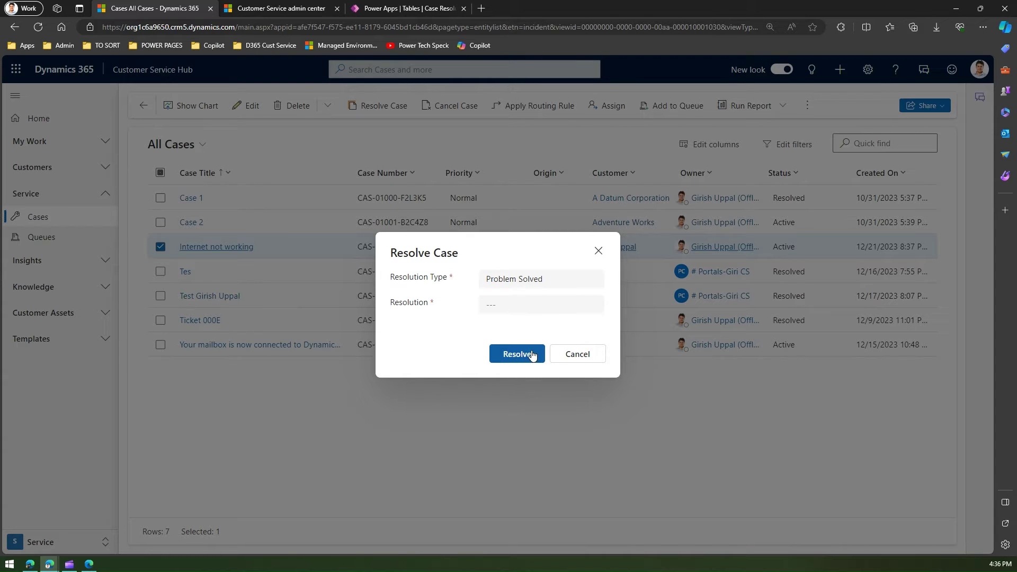
left_click(589, 359)
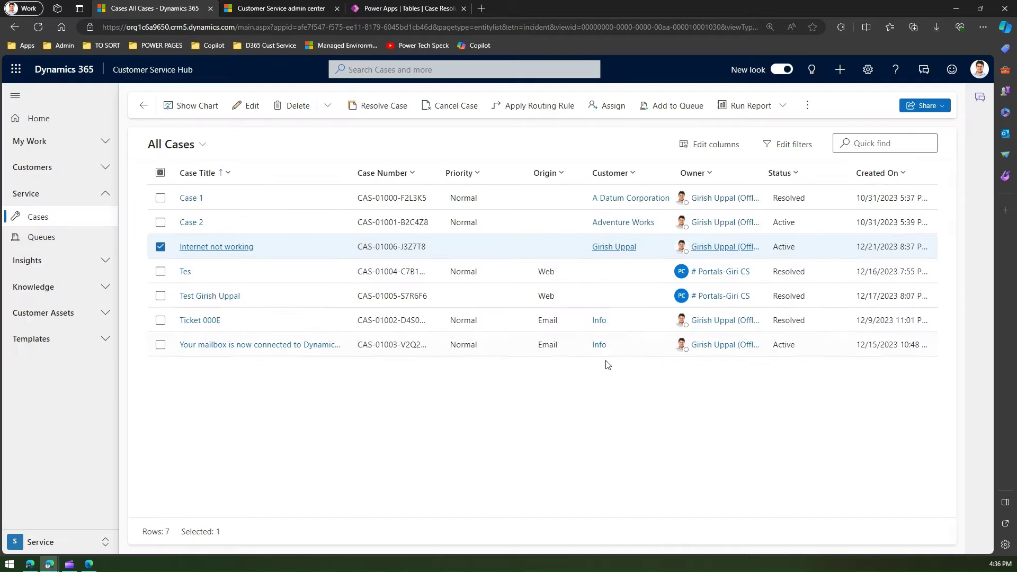
- In Customer Service admin center's other case settings, set the Resolve Case dialog style to Customizable dialog, save, and return to Customer Service Hub
left_click(287, 9)
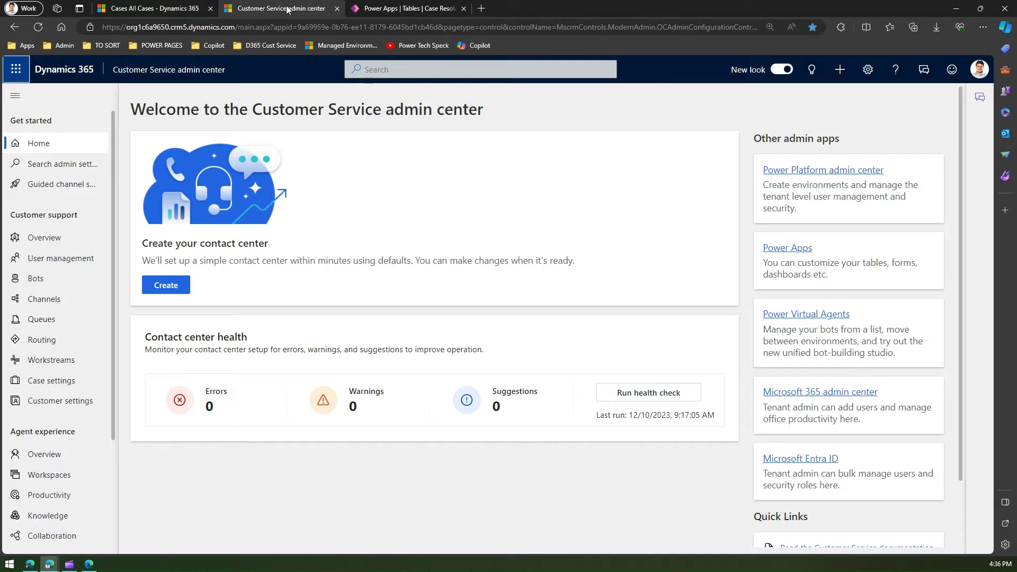
left_click(53, 387)
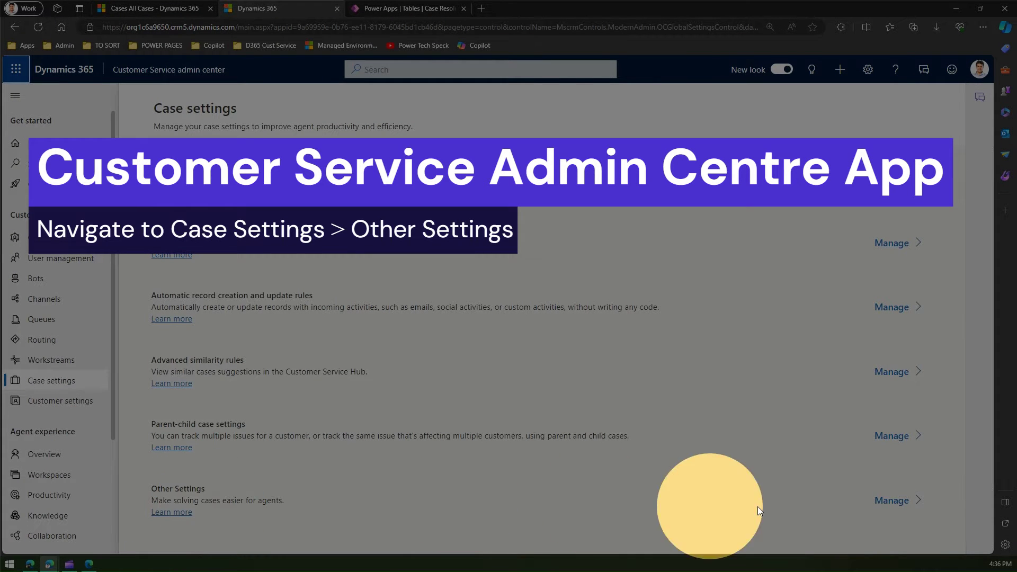
left_click(891, 501)
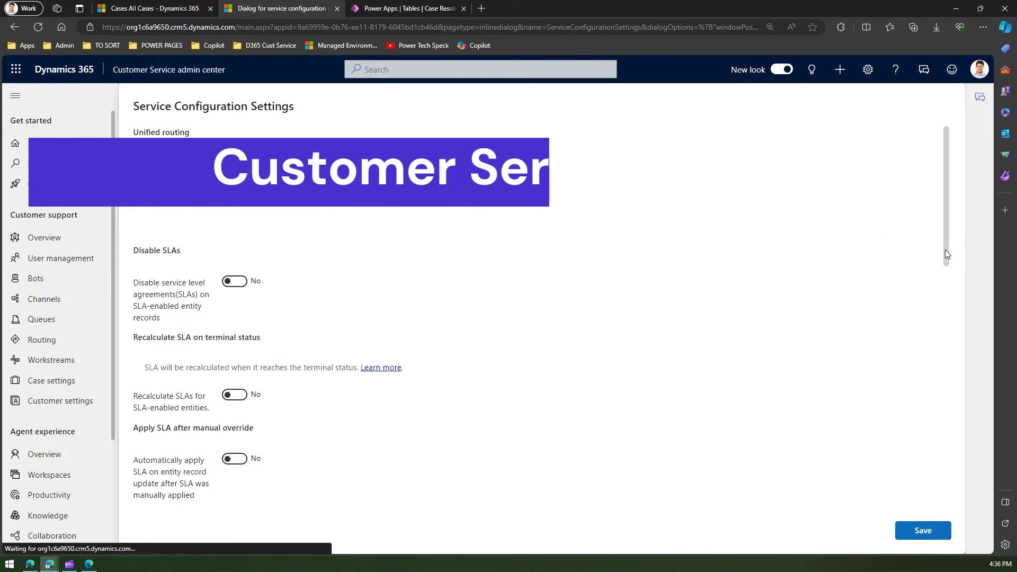
left_click_drag(946, 251, 984, 497)
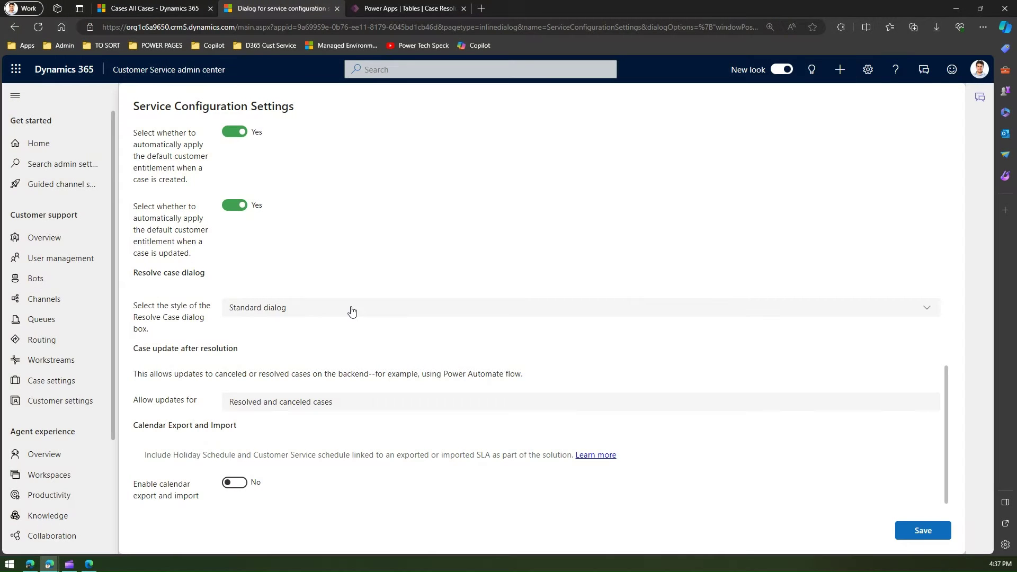
left_click(352, 312)
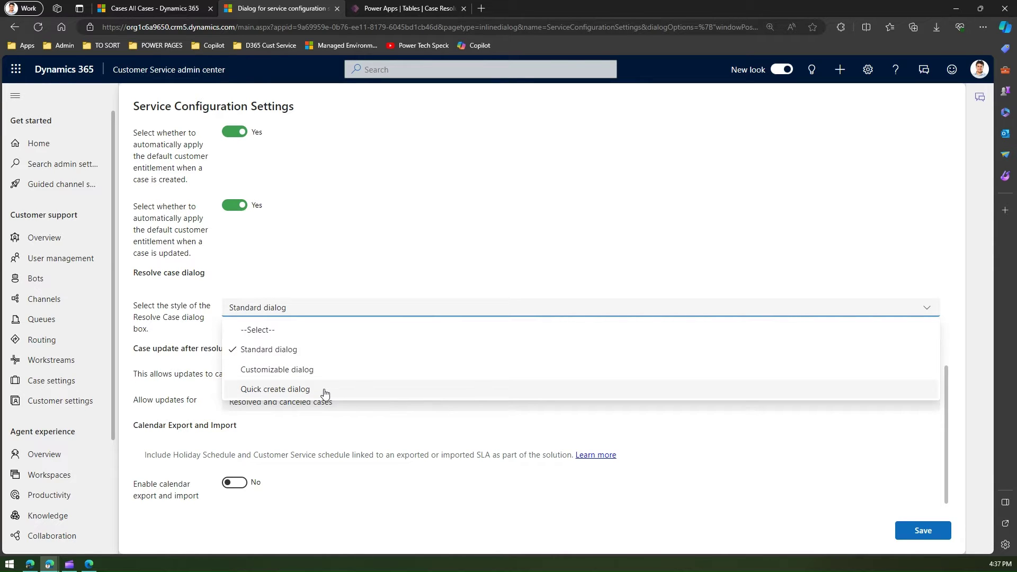
left_click(283, 375)
left_click(914, 530)
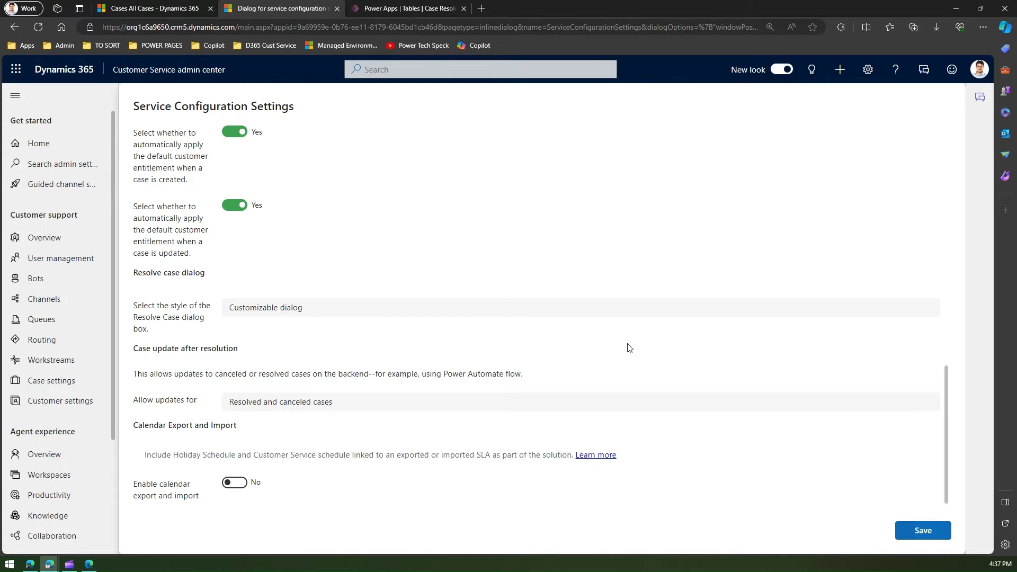
left_click(165, 10)
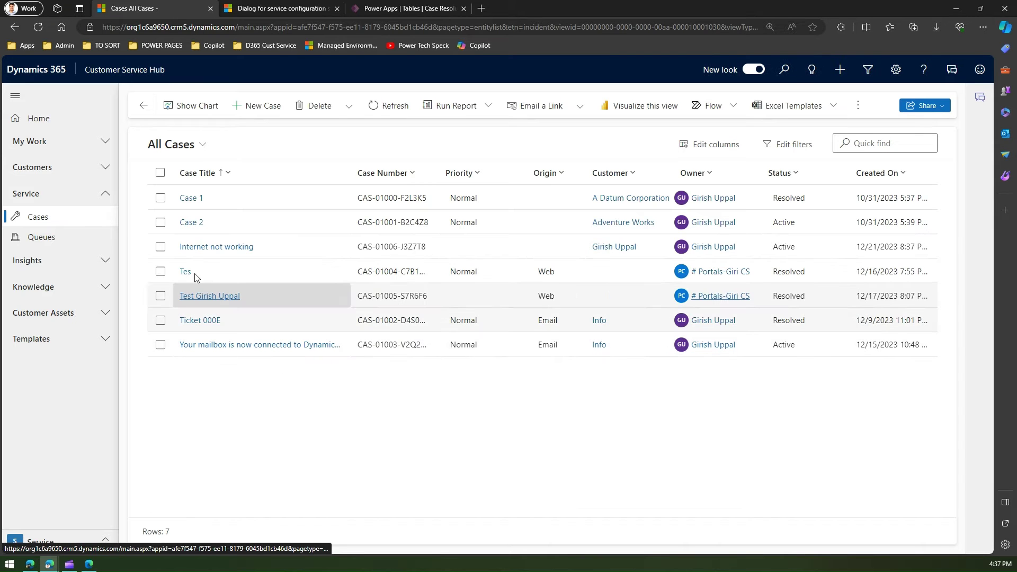
- Select the Internet not working case in All Cases and view its Resolve Case dialog in the customizable style
left_click(161, 250)
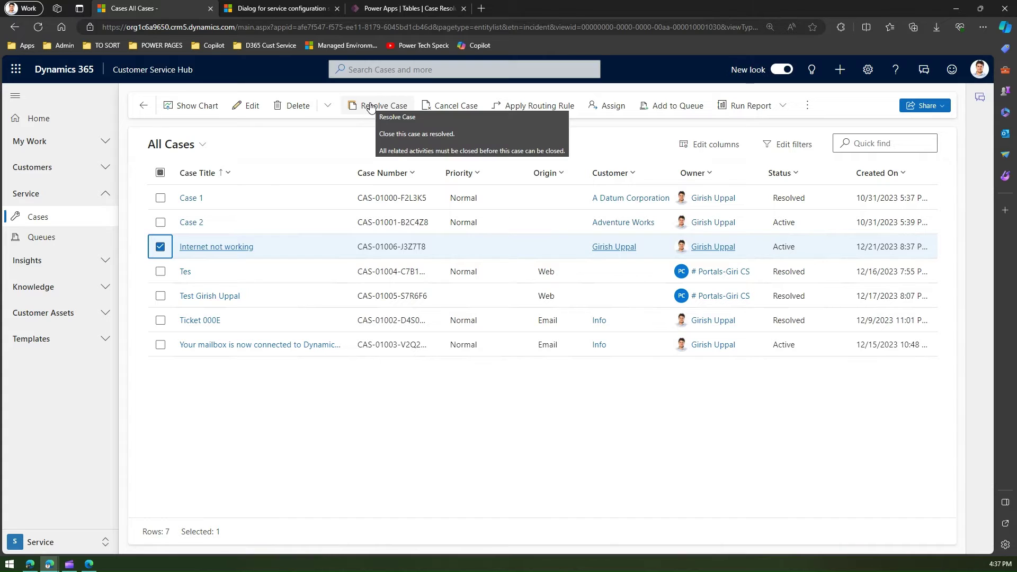
left_click(372, 107)
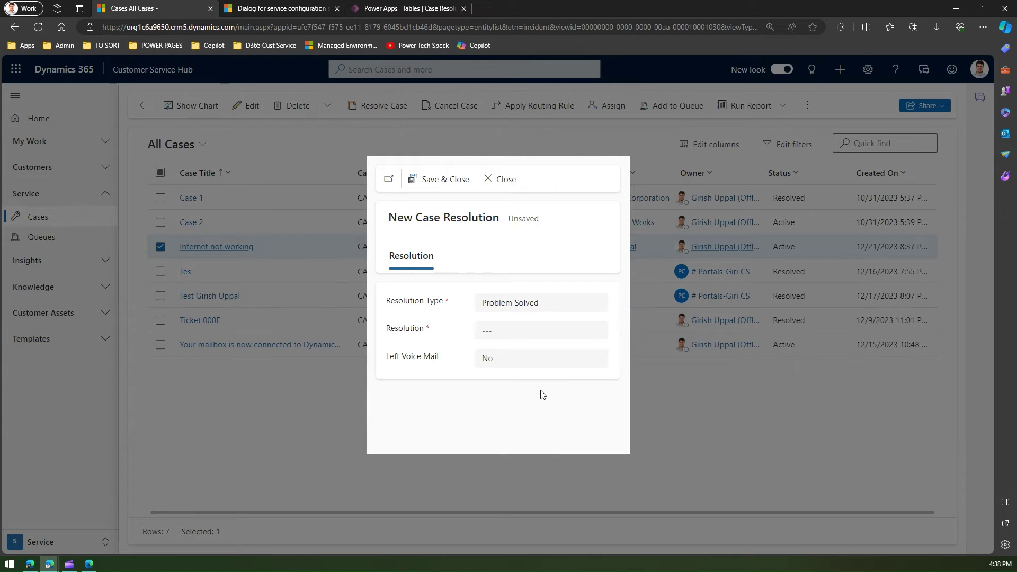
- Switch to Power Apps, refresh the Case Resolution table page and open the table's forms list
left_click(416, 9)
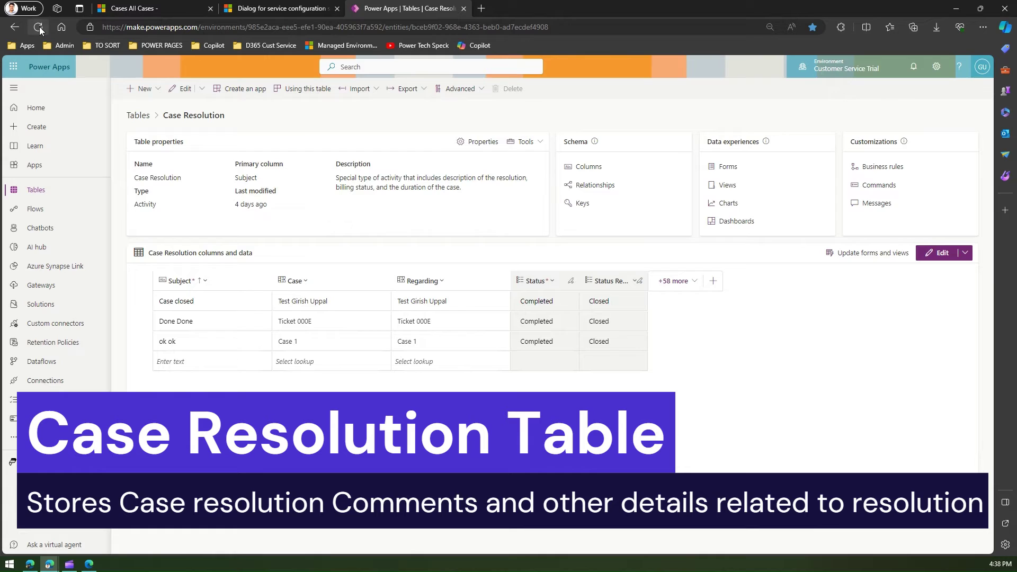
left_click(40, 29)
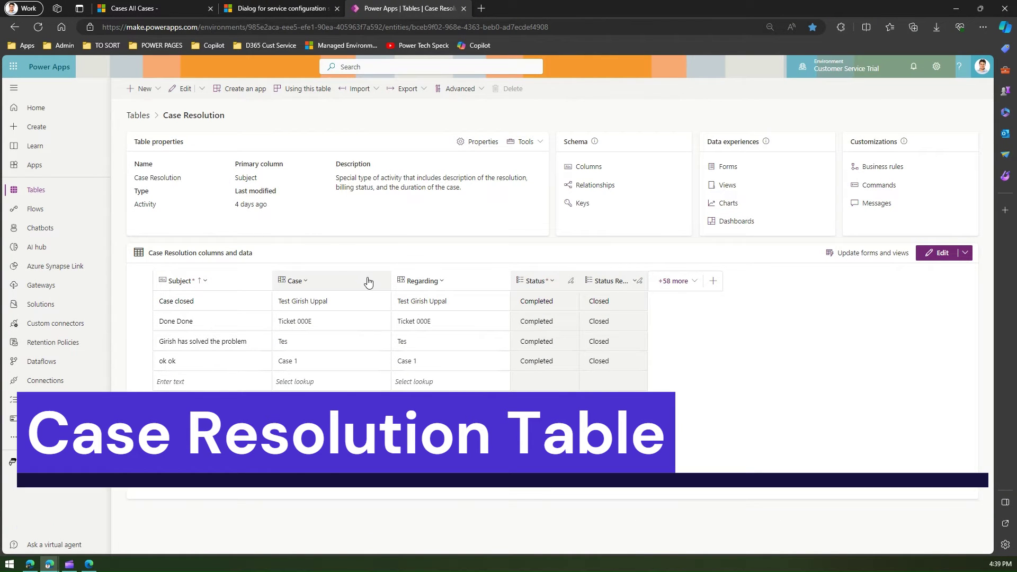
left_click(728, 167)
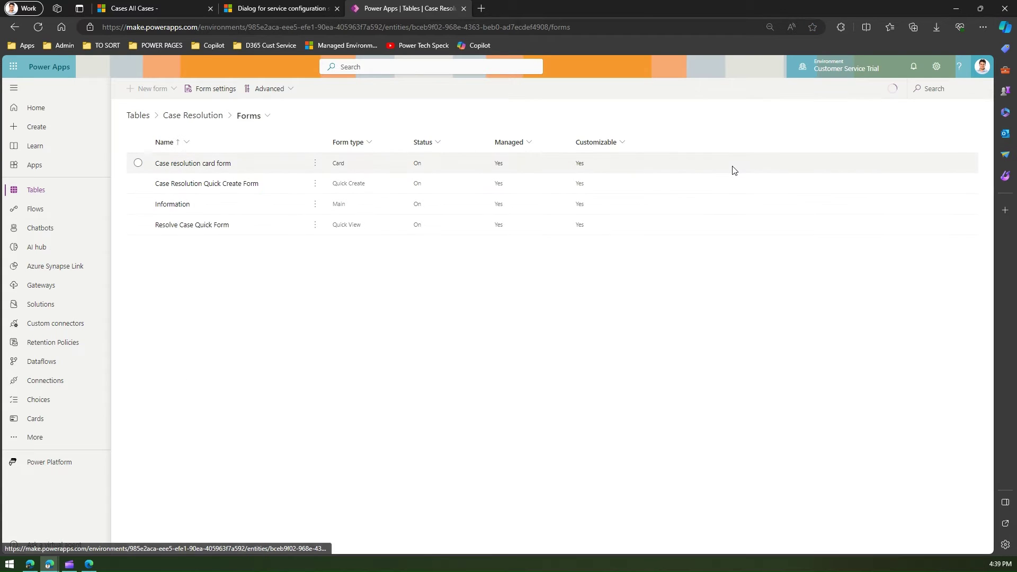
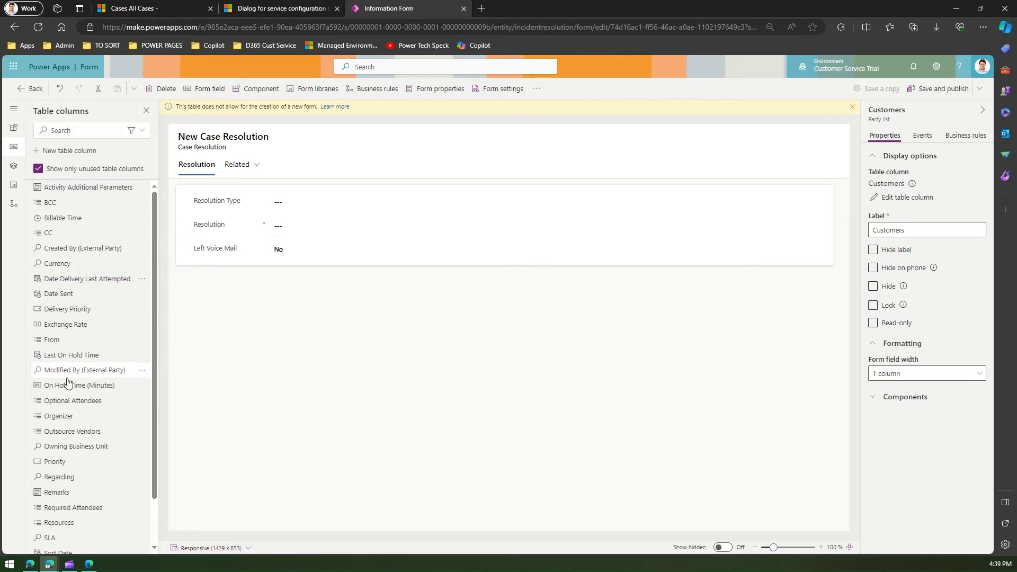
- Add Organizer, Last On Hold Time, Delivery Priority, Date Delivery Last Attempted, Modified By and Created By (External Party) to the Information form, and publish it
left_click(70, 416)
left_click(90, 365)
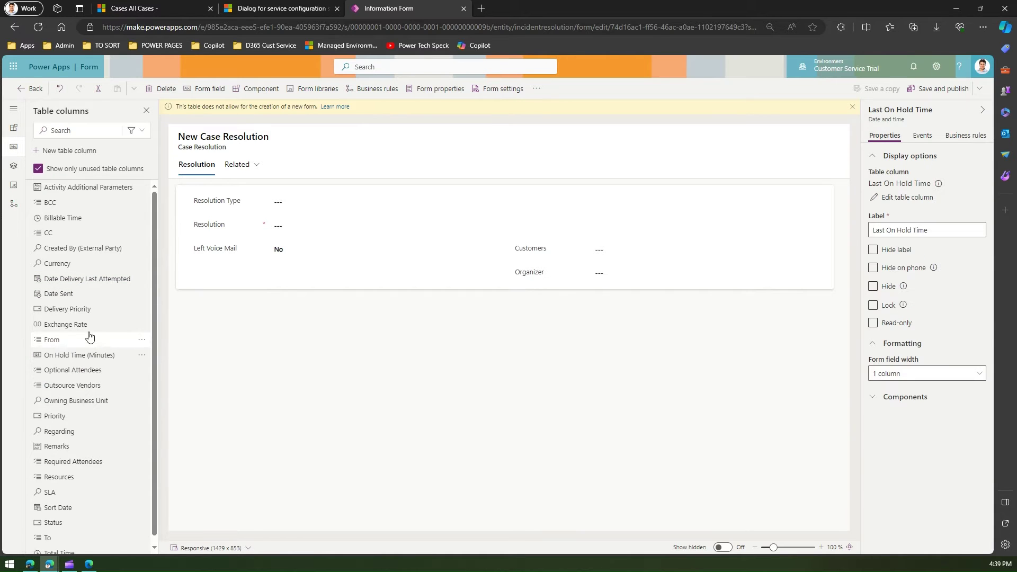
left_click(95, 308)
left_click(105, 278)
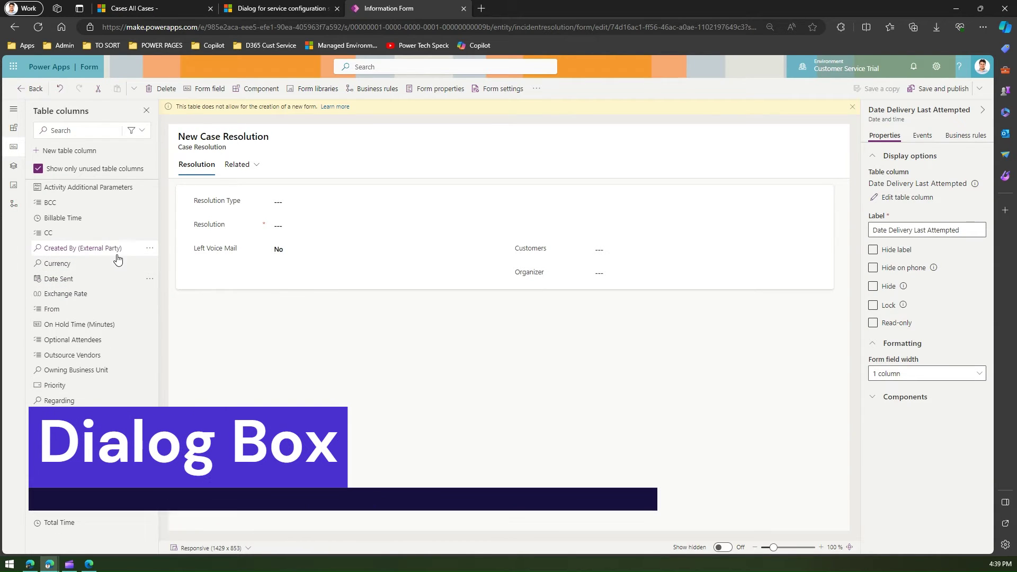
left_click(83, 248)
left_click(222, 274)
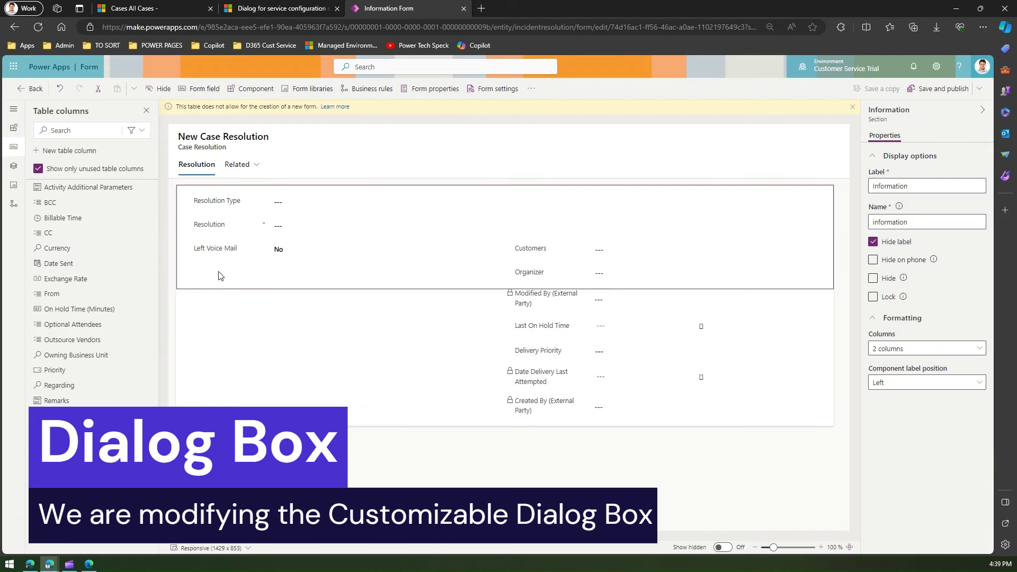
left_click(948, 90)
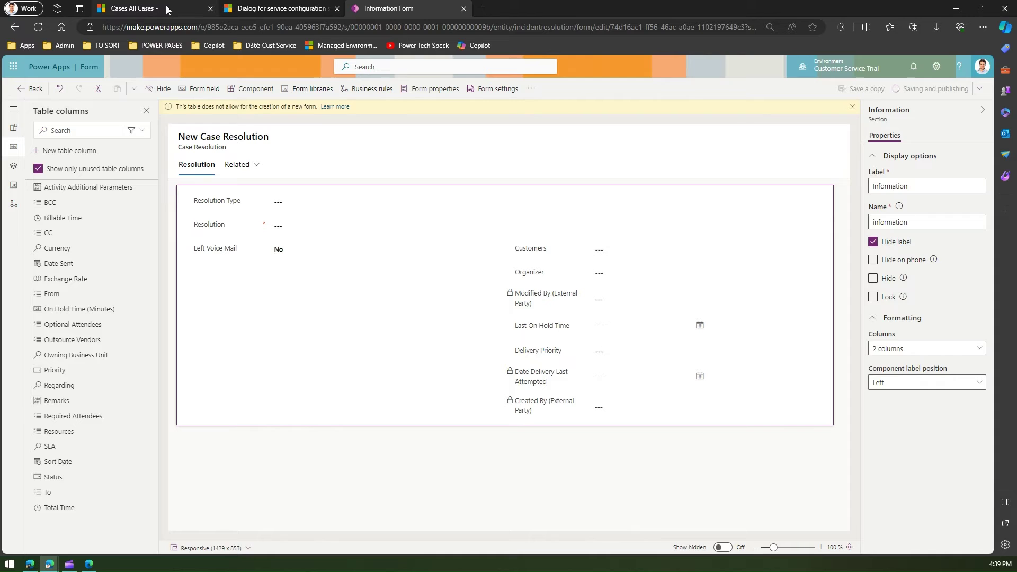
- Return to Customer Service Hub and close the open New Case Resolution dialog, discarding its changes
mouse_move(167, 5)
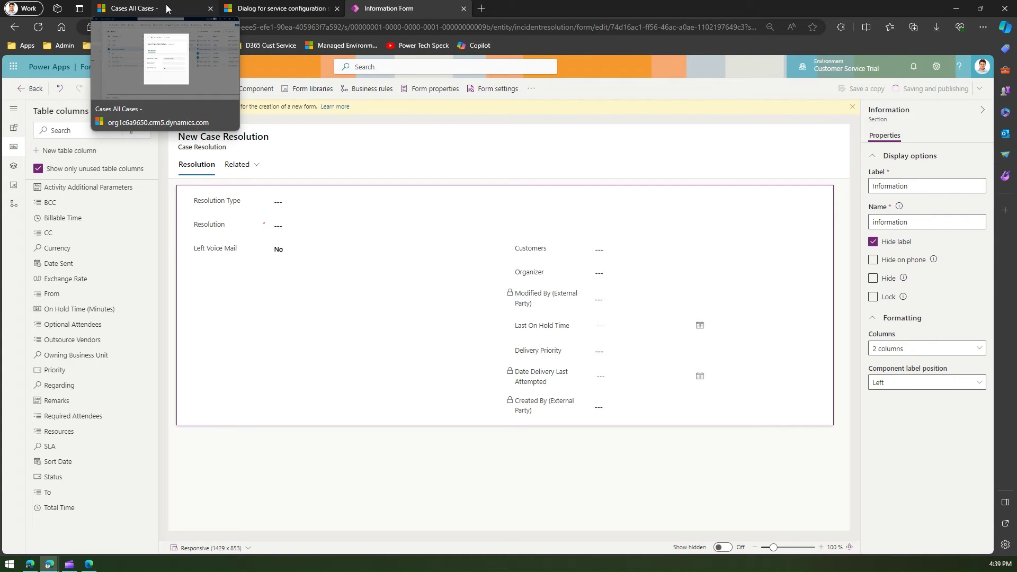
left_click(167, 5)
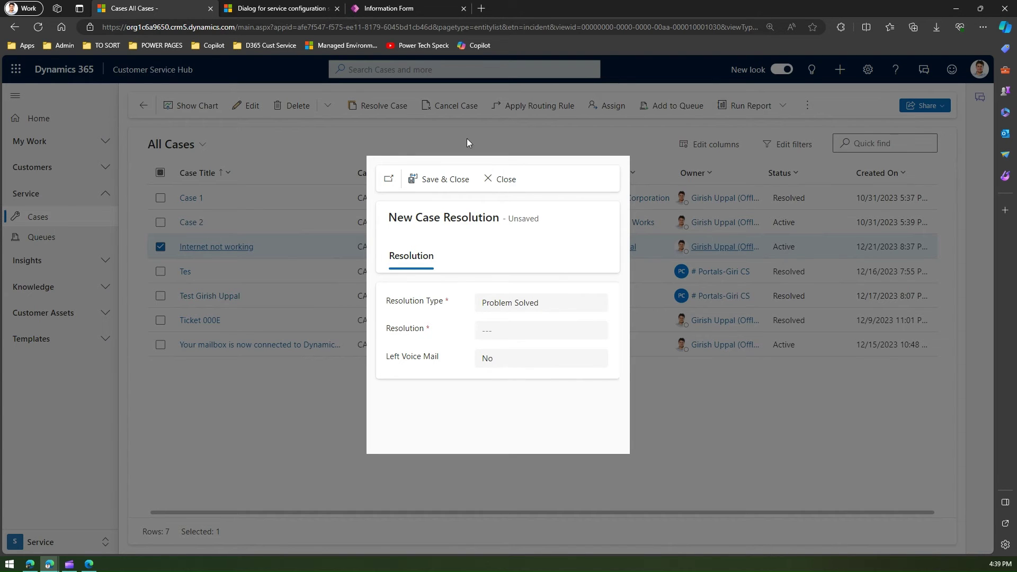
left_click(513, 183)
left_click(535, 345)
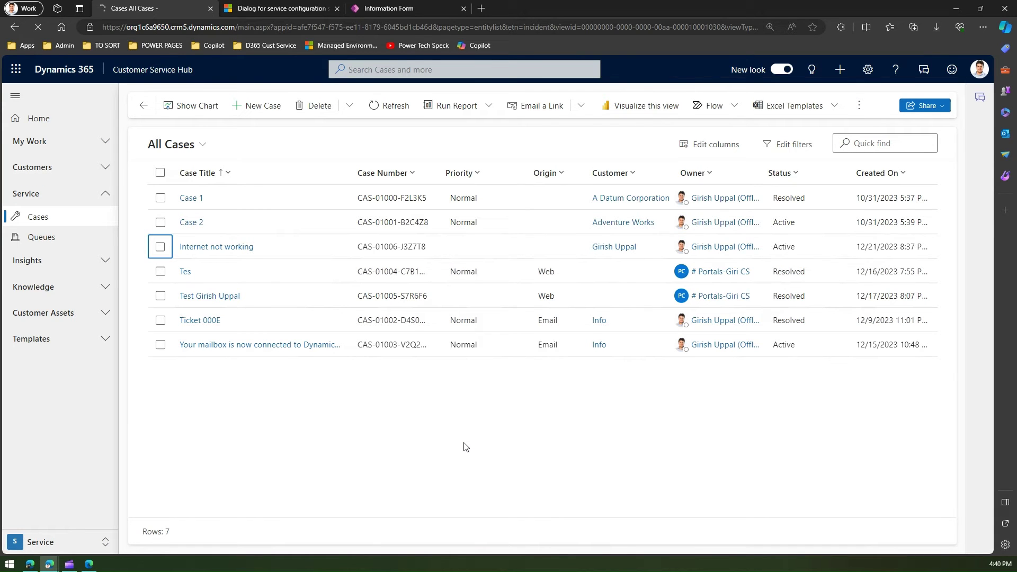
- Check the publishing status of the Information form in Power Apps and return to the All Cases list
left_click(402, 8)
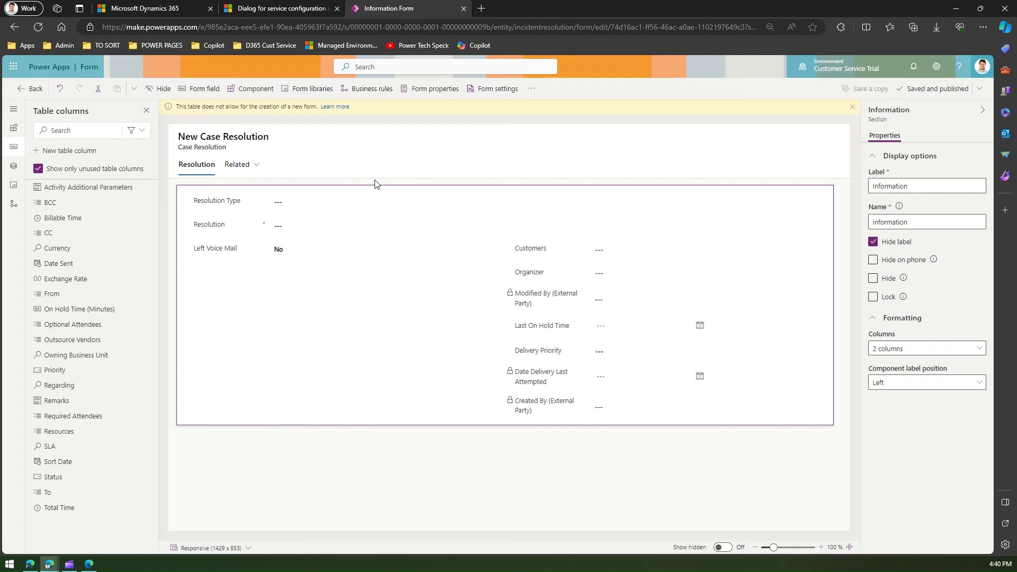
left_click(151, 8)
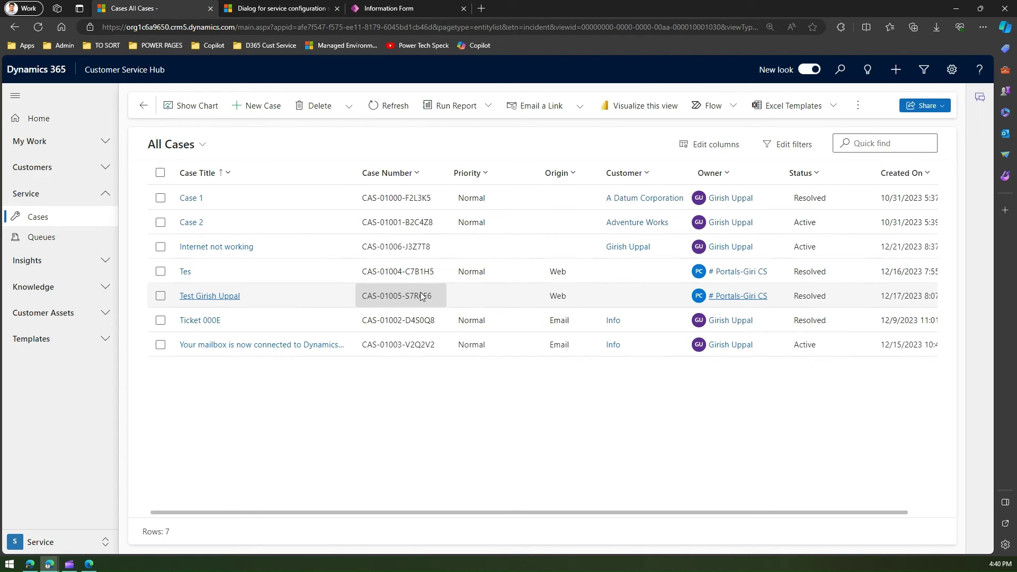
left_click(387, 7)
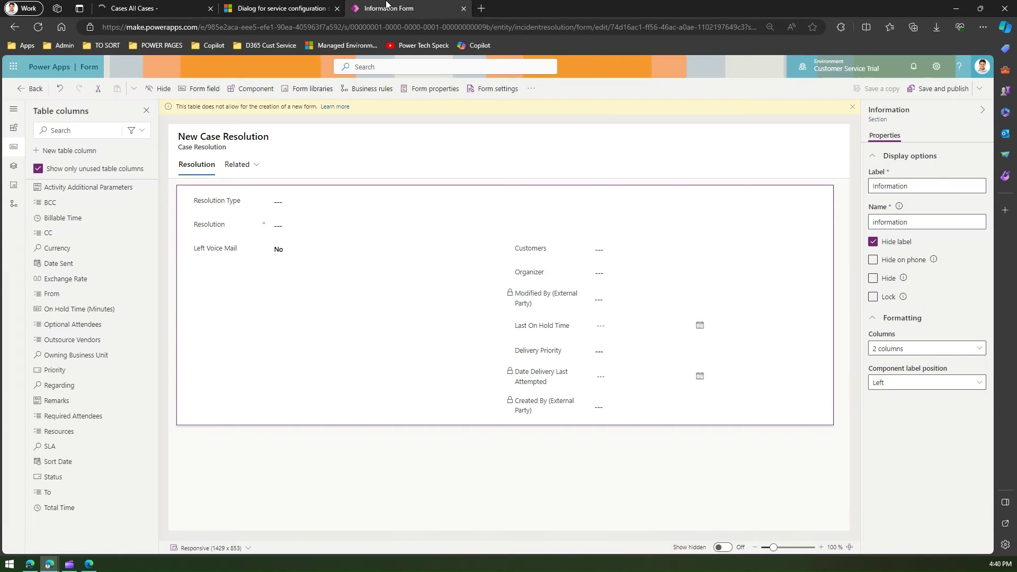
left_click(180, 8)
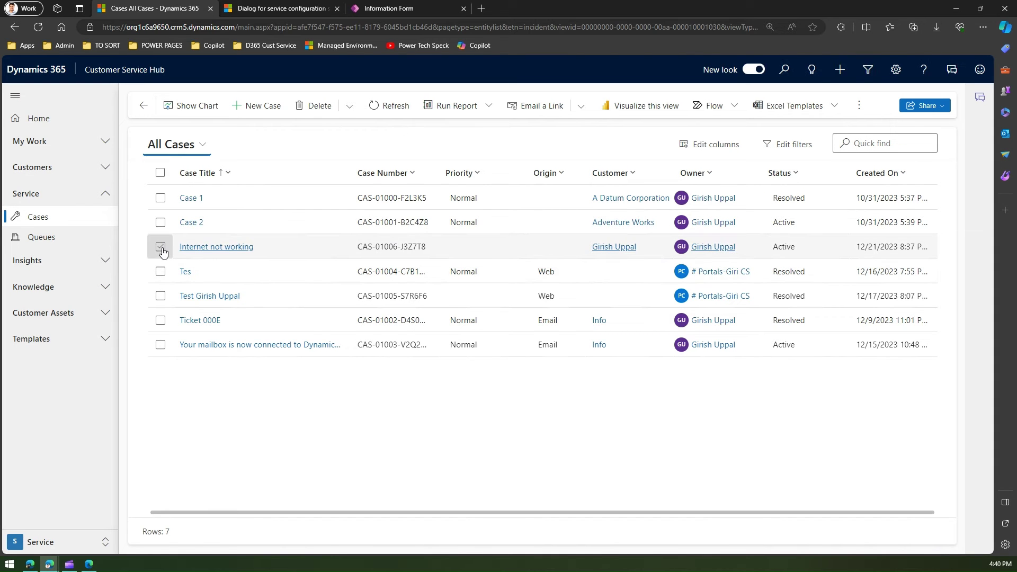
- Open the Resolve Case dialog for the Internet not working case and compare its fields with the Information form in Power Apps
left_click(160, 247)
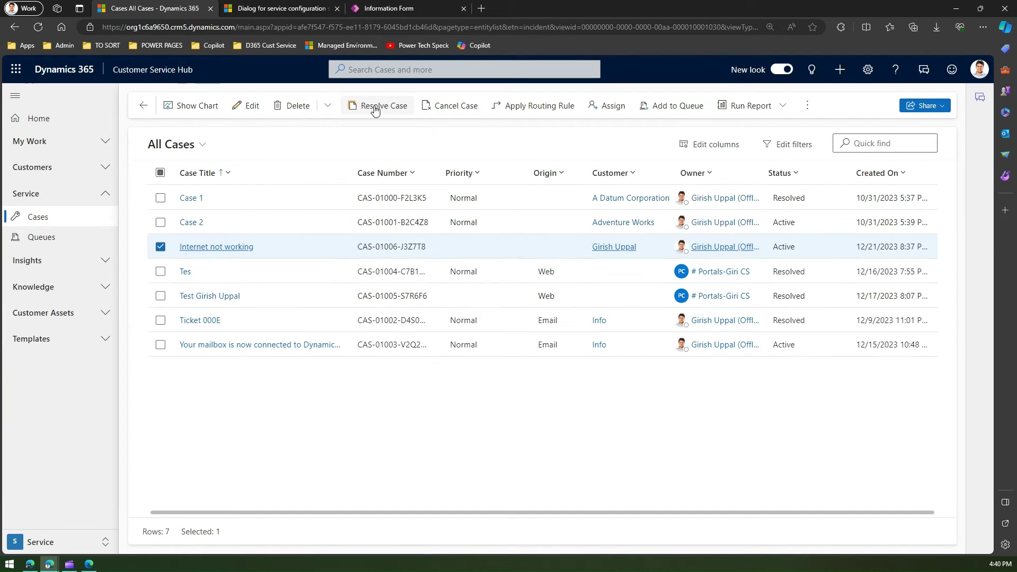
left_click(374, 108)
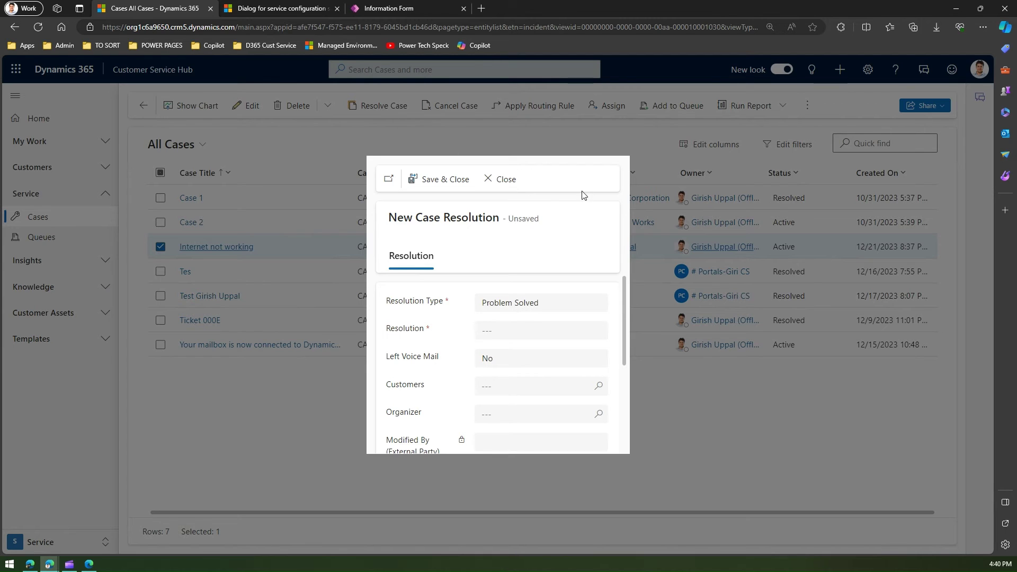
left_click_drag(625, 291, 621, 270)
left_click(408, 7)
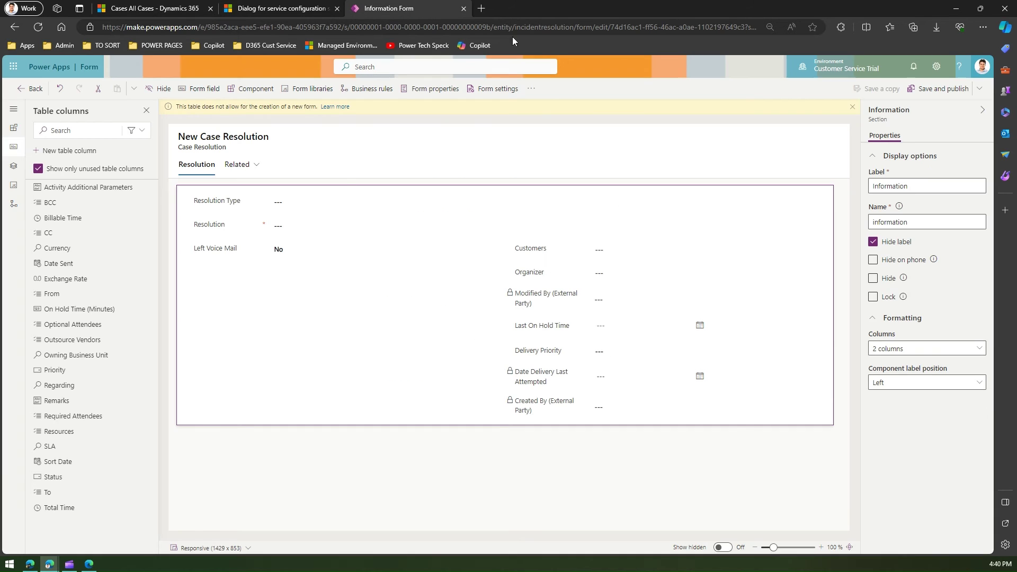
left_click(155, 8)
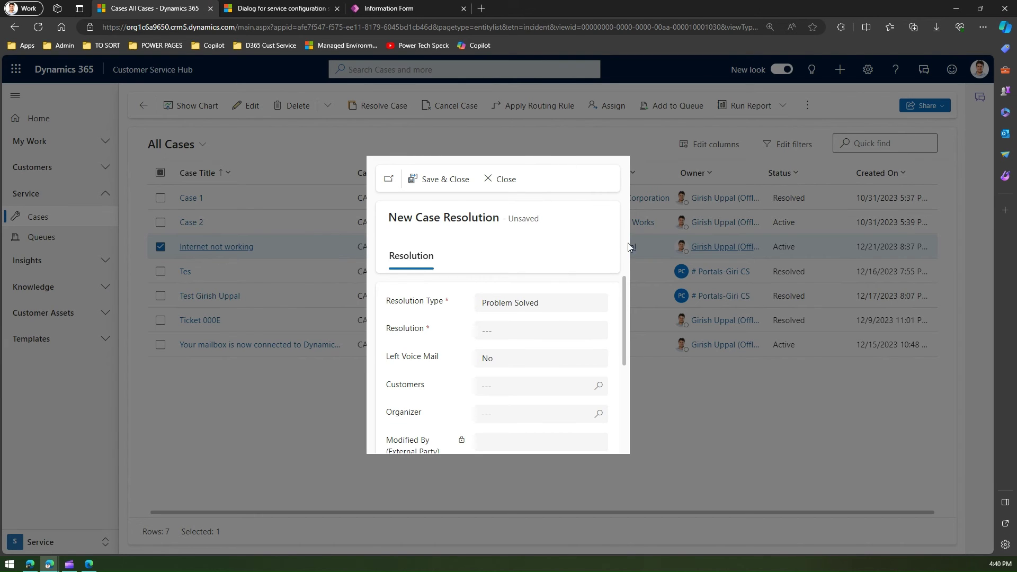
left_click_drag(622, 332, 627, 427)
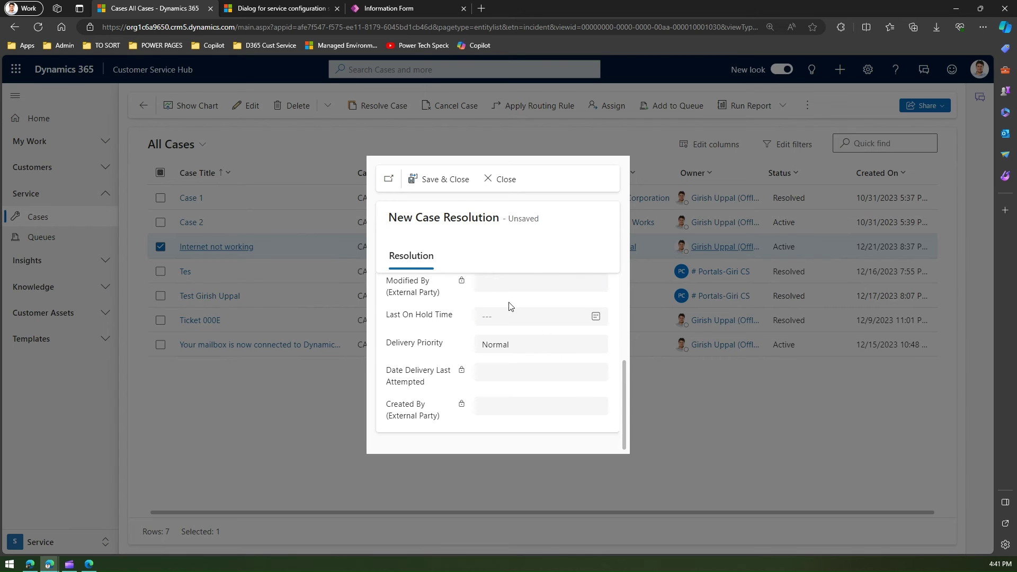
- In Power Apps, leave the Information form and open the Case Resolution Quick Create Form
left_click(381, 6)
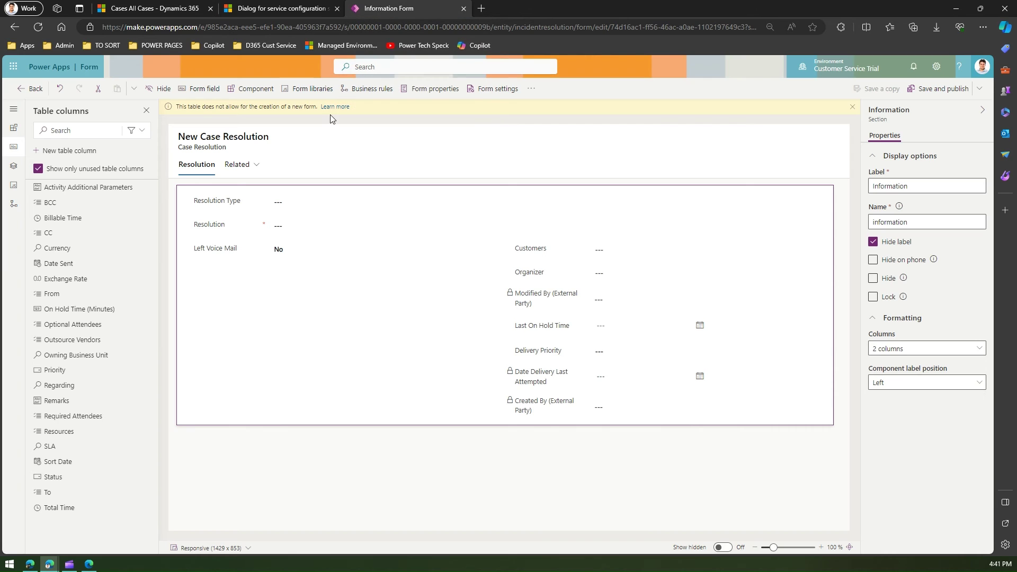
left_click(20, 90)
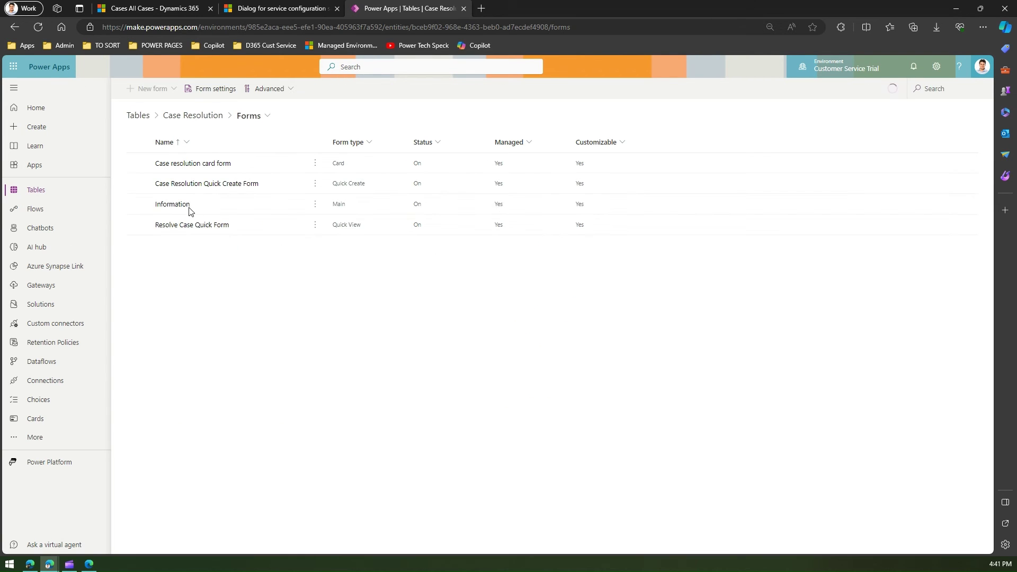
left_click(211, 183)
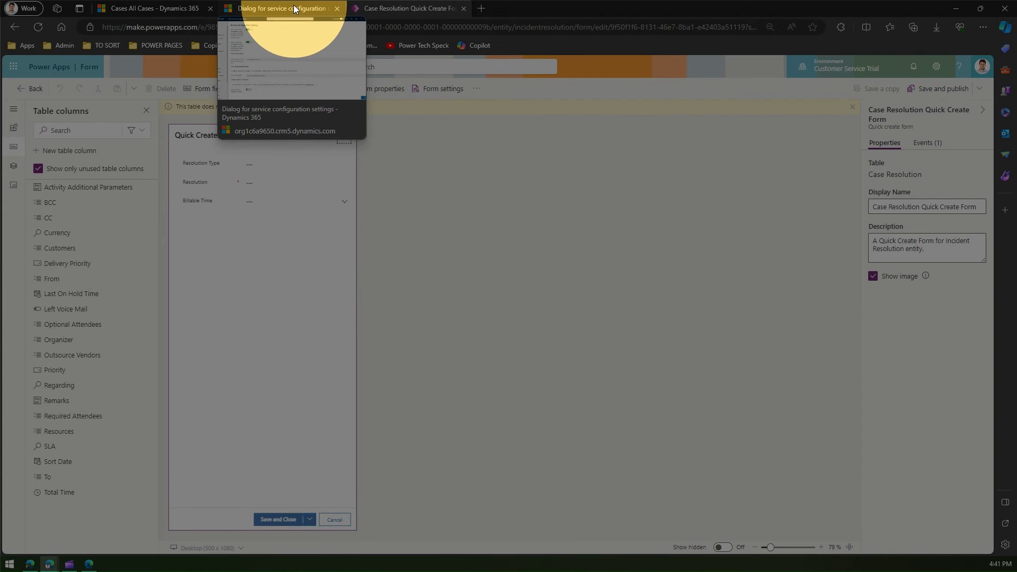
- In Customer Service admin center's Service Configuration Settings, set the Resolve Case dialog style to Quick create dialog and save
left_click(294, 5)
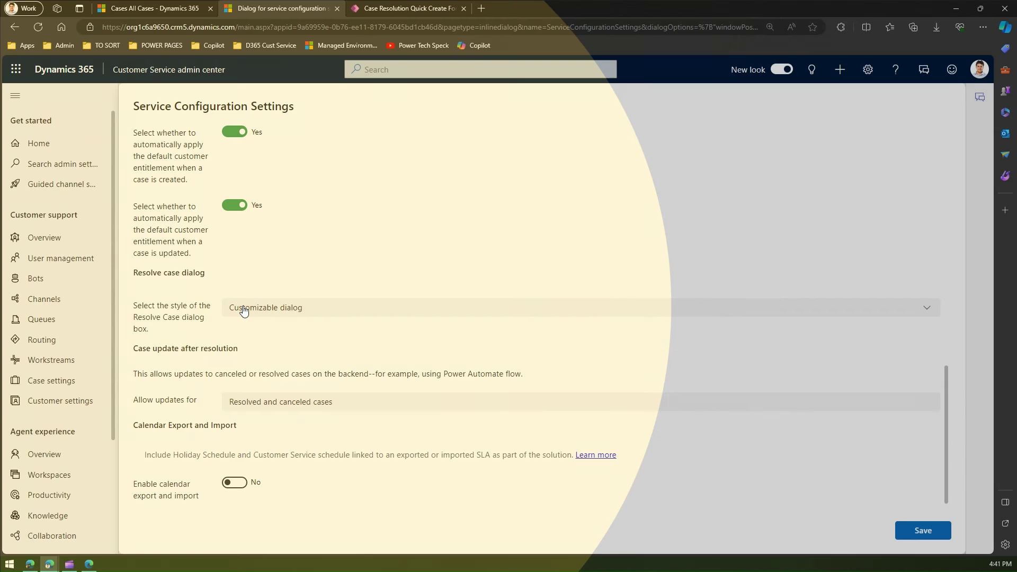
left_click(244, 311)
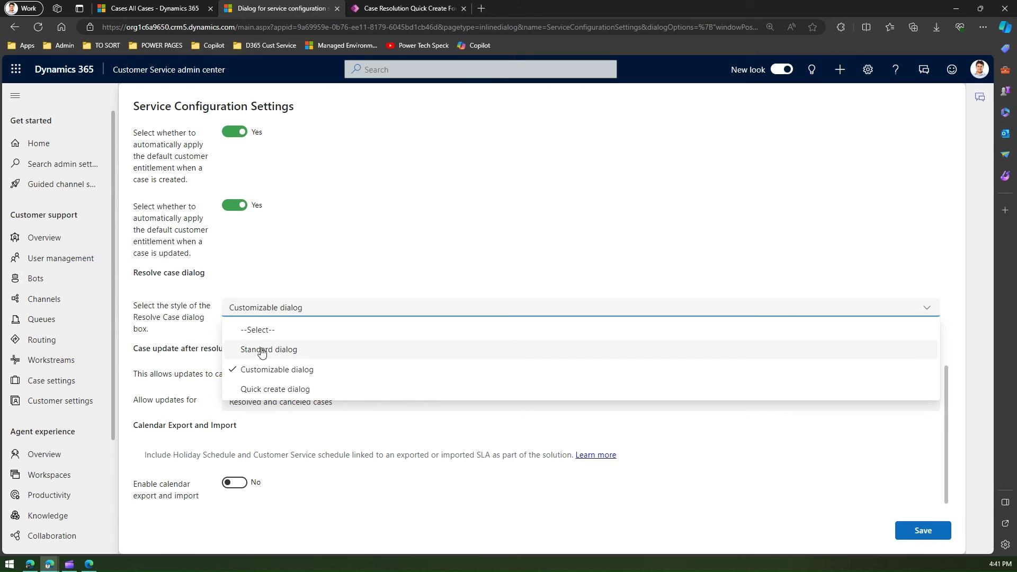
left_click(286, 390)
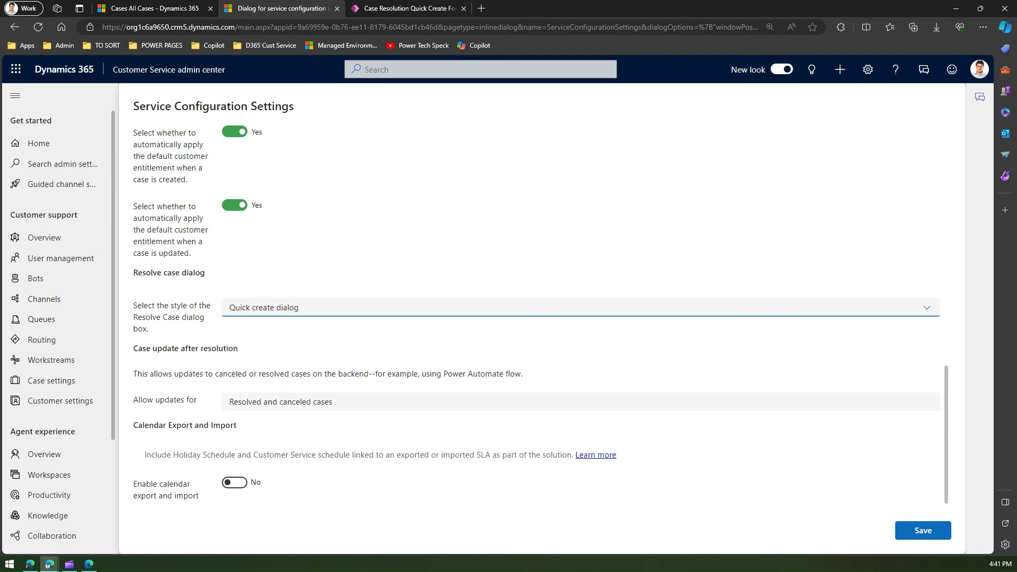
left_click(933, 533)
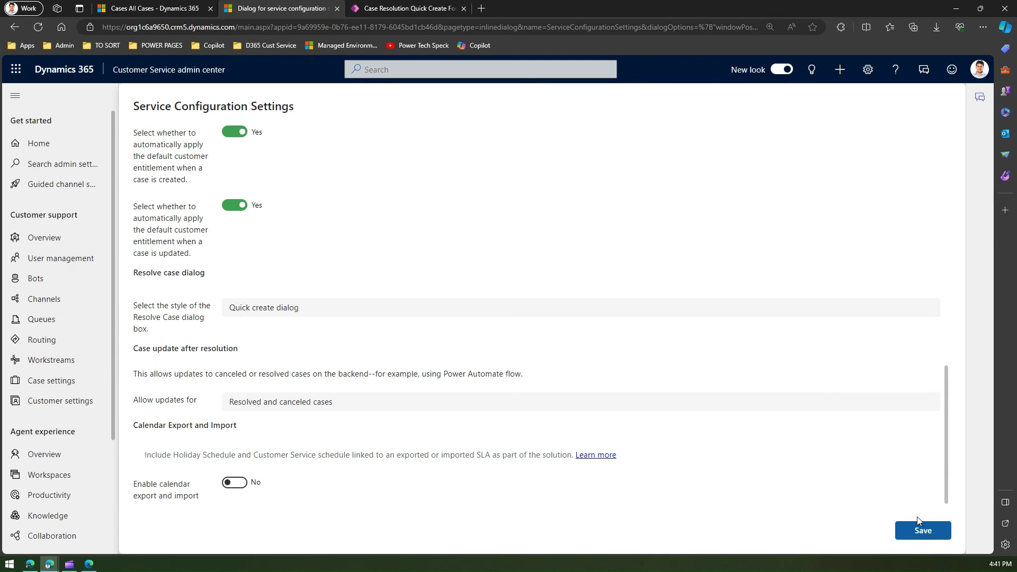
- Check the Quick Create form in Power Apps, return to Customer Service Hub and discard the open New Case Resolution dialog
left_click(408, 9)
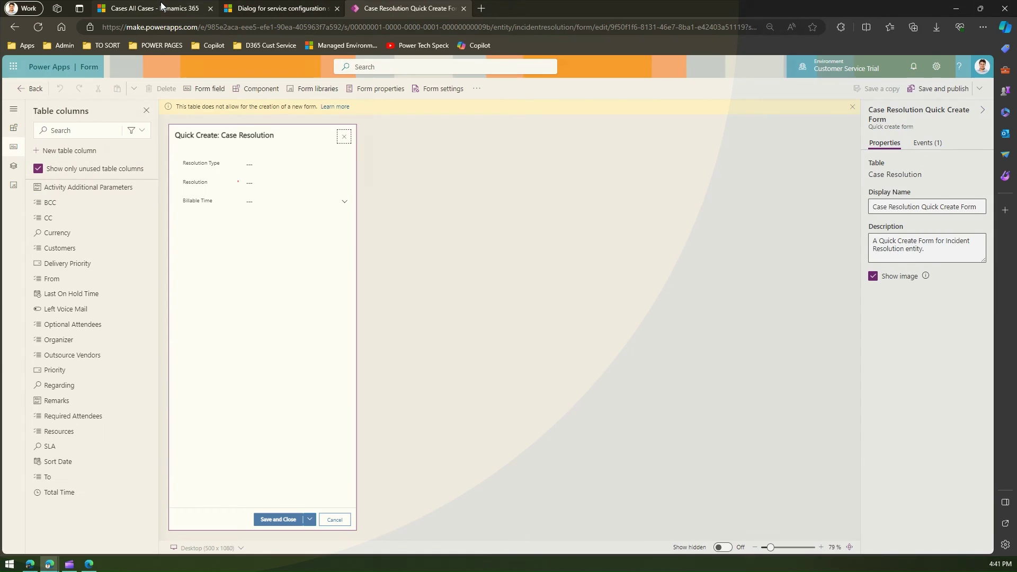
left_click(162, 8)
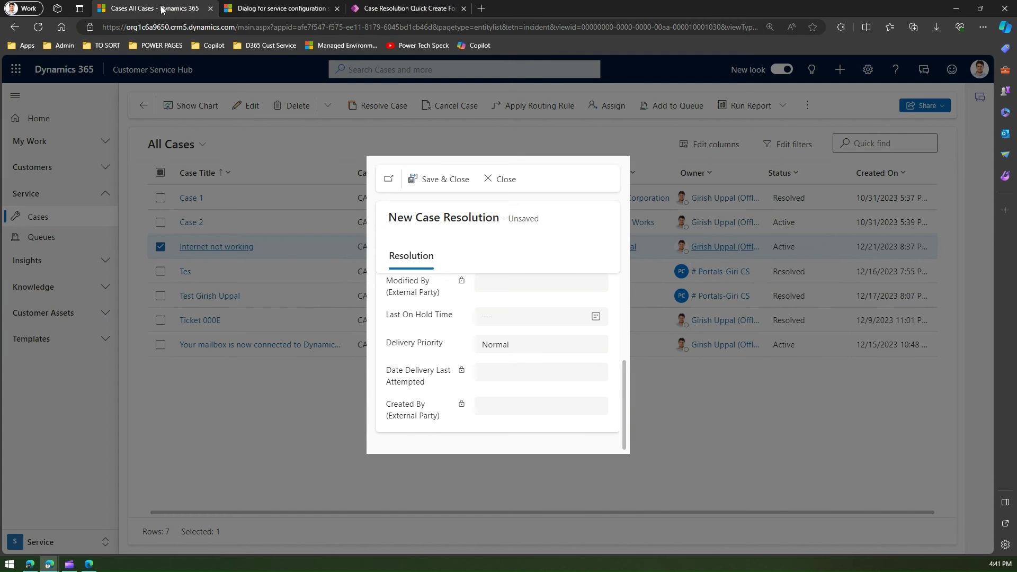
left_click(507, 182)
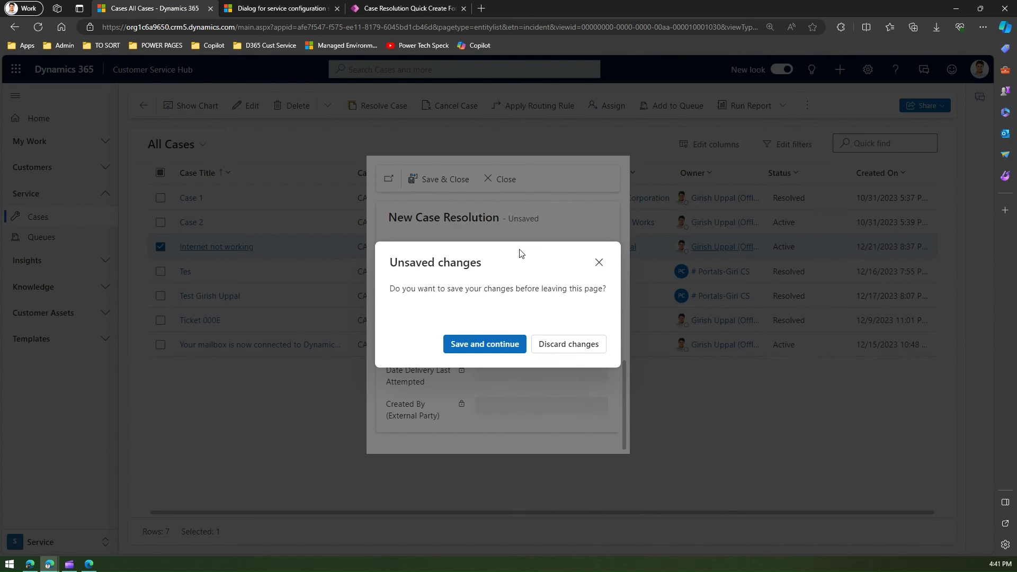
left_click(562, 349)
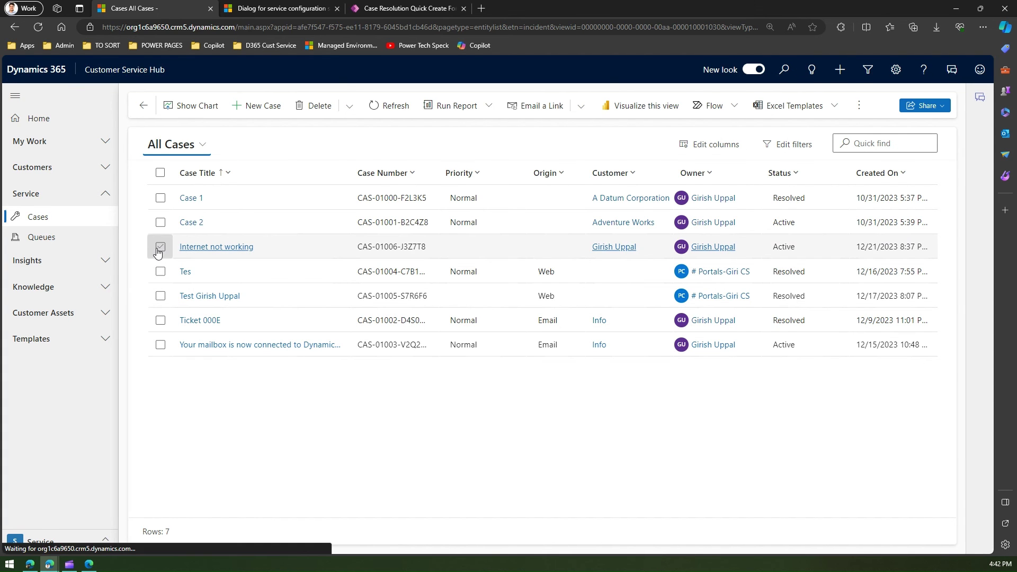
- Select the Internet not working case again and open its Resolve Case dialog in the quick create style
left_click(161, 247)
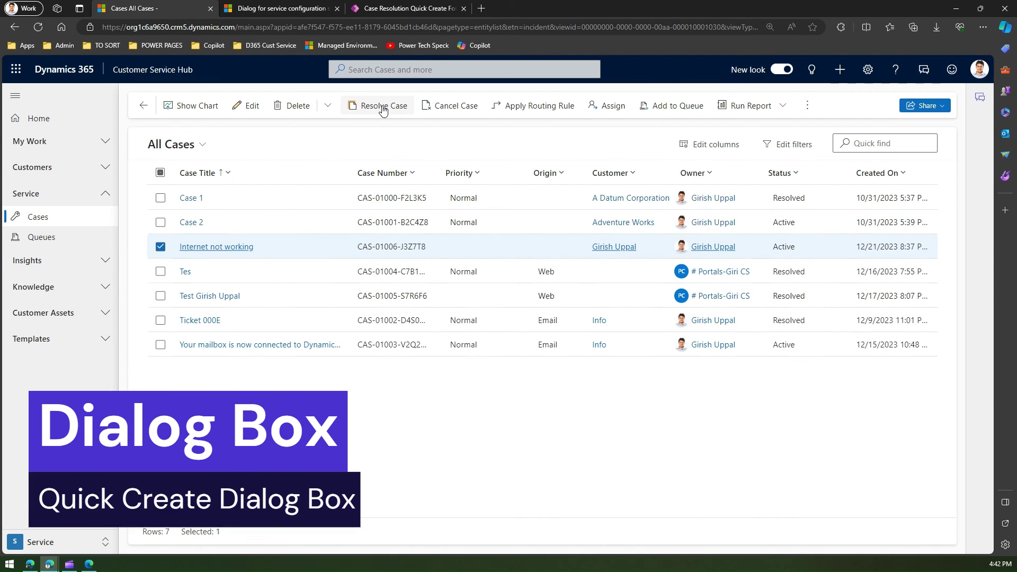
left_click(382, 106)
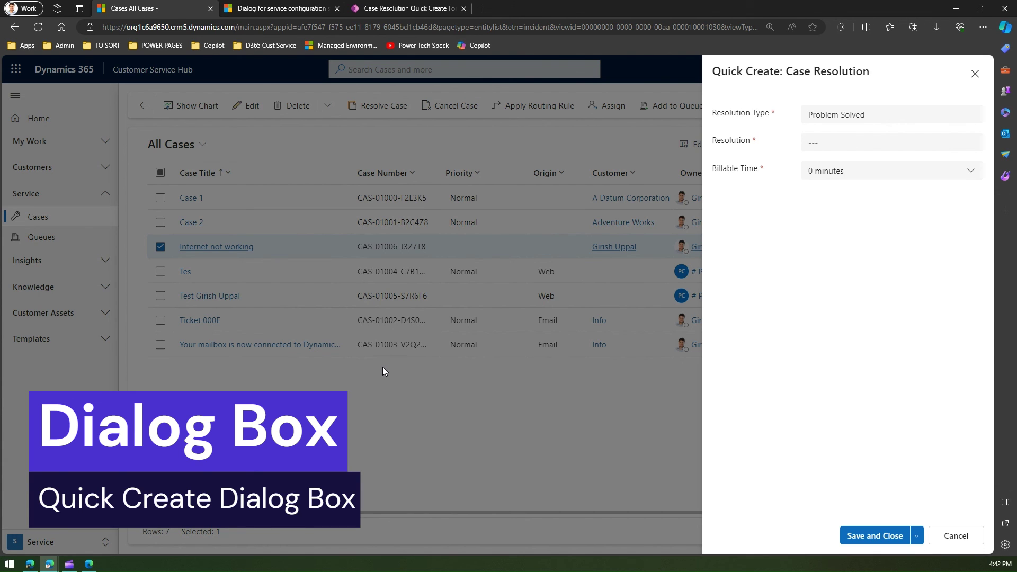
mouse_move(493, 221)
left_mouse_down()
mouse_move(394, 233)
mouse_move(662, 238)
mouse_move(448, 202)
left_mouse_up()
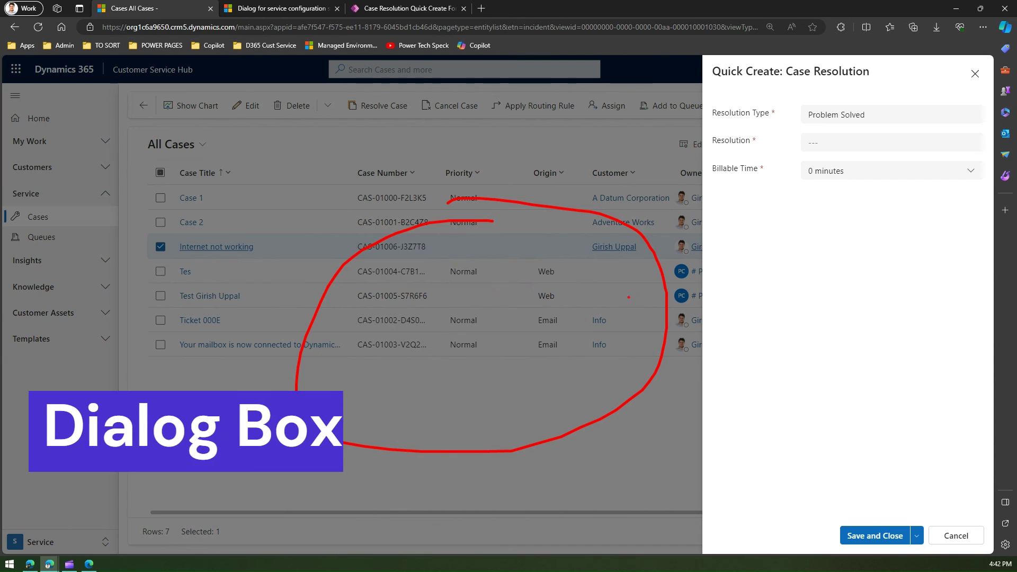
mouse_move(612, 286)
left_mouse_down()
mouse_move(653, 253)
mouse_move(798, 209)
mouse_move(813, 225)
left_mouse_up()
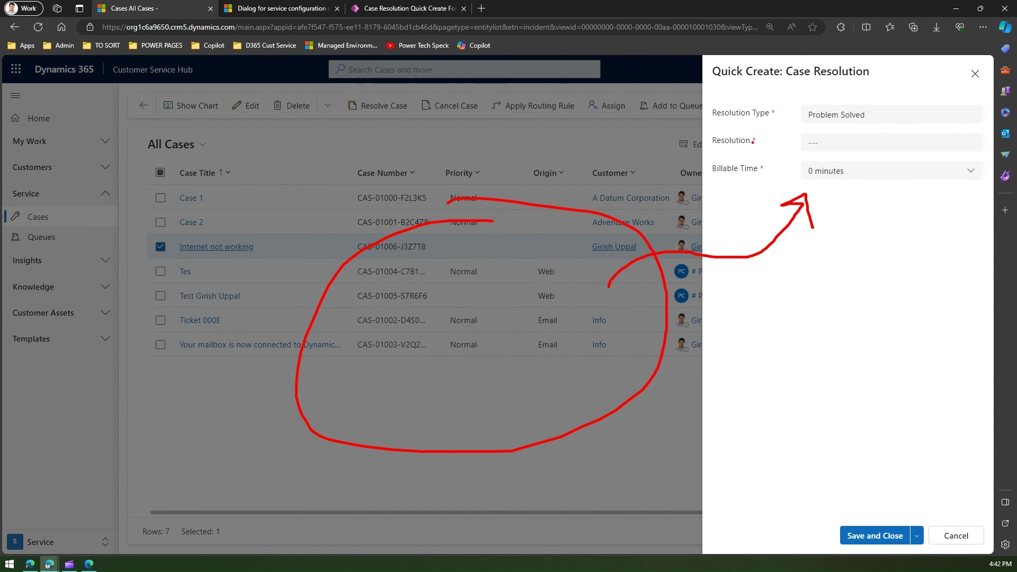
key("F8")
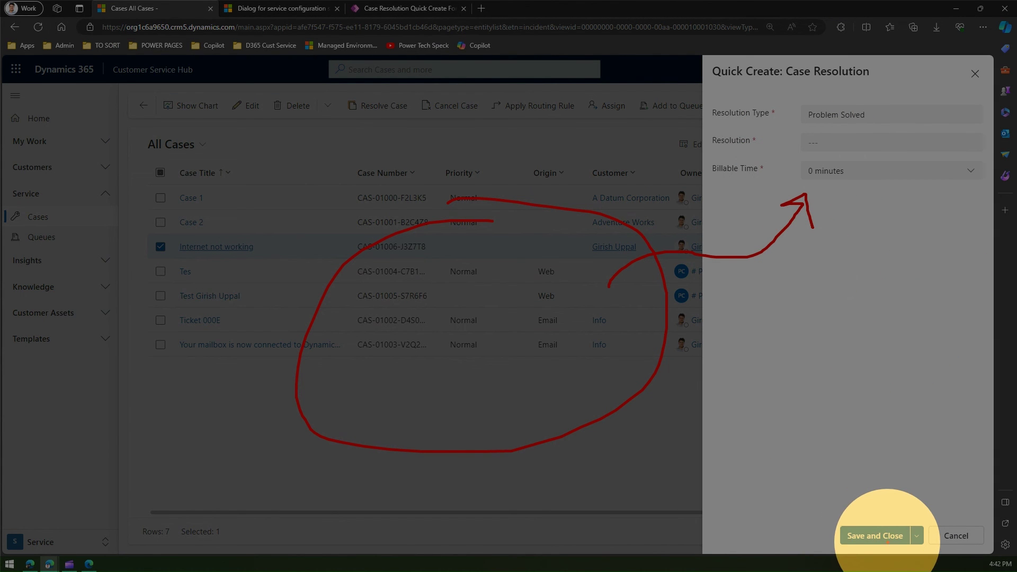
key("F8")
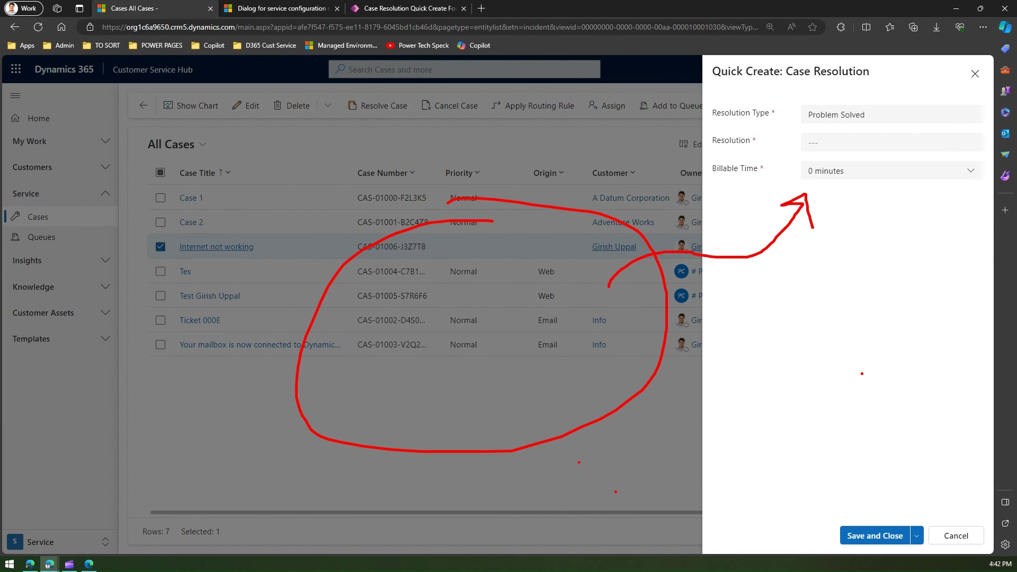
key("Escape")
- Cancel the Quick Create: Case Resolution dialog without resolving the case and return to the All Cases list
left_click(956, 536)
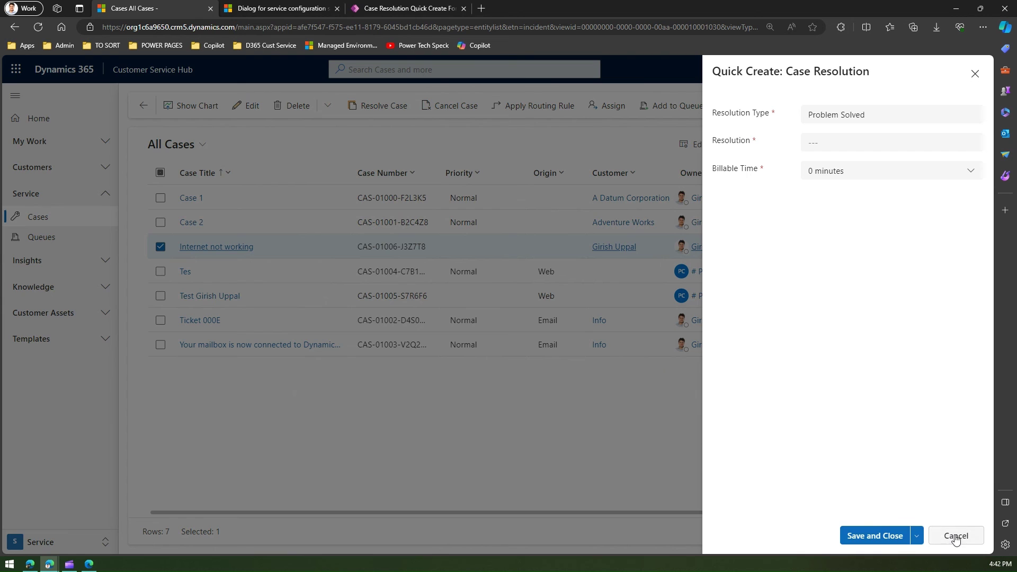
left_click(573, 345)
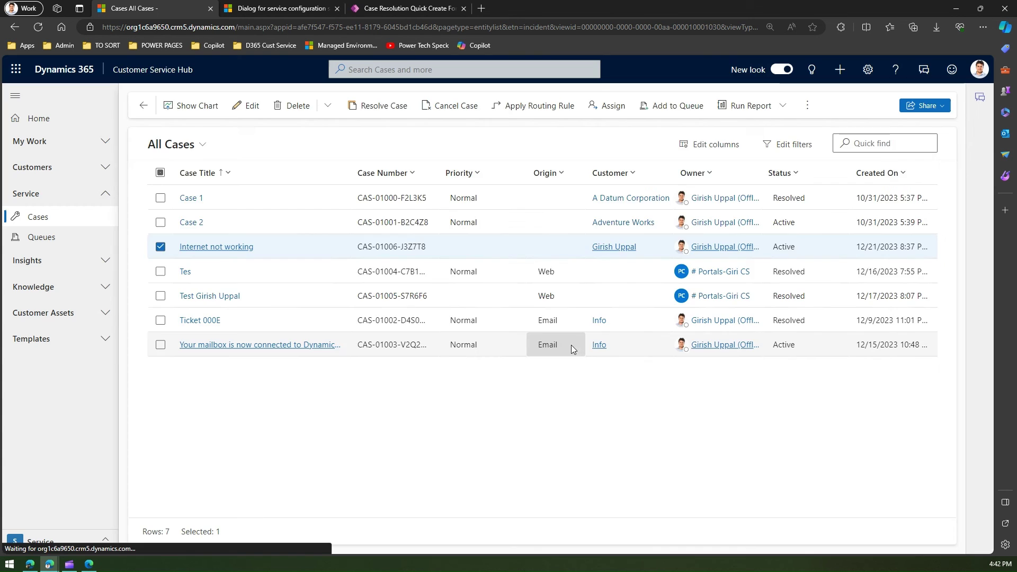